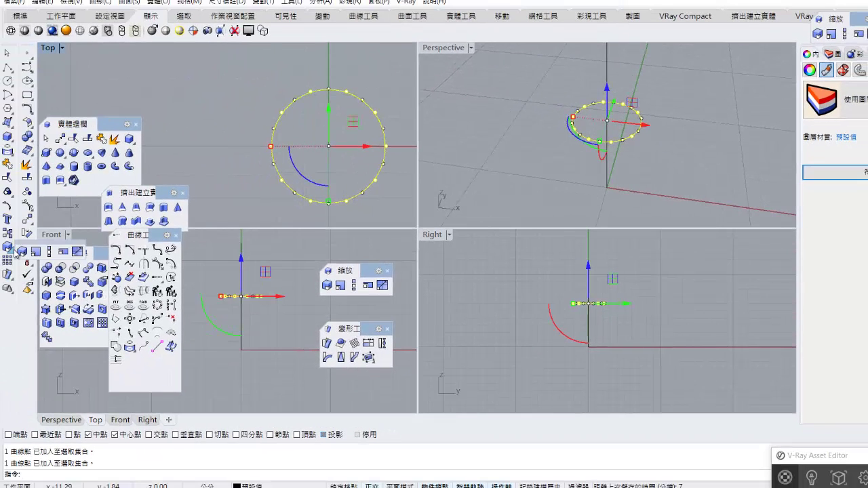
Turn on the Quad snap and try a 2D scale of the selected circle points about the circle's centre.
left_click_drag(15, 254, 155, 128)
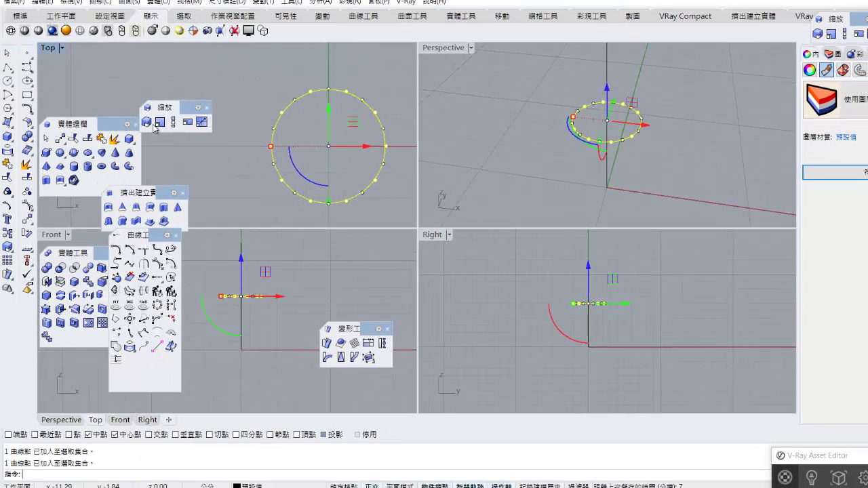
left_click(159, 123)
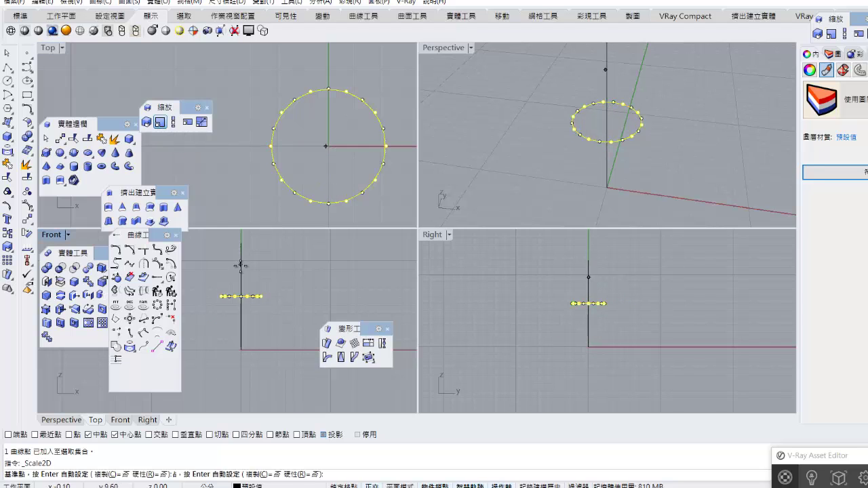
scroll(234, 335, "up", 3)
scroll(357, 203, "up", 2)
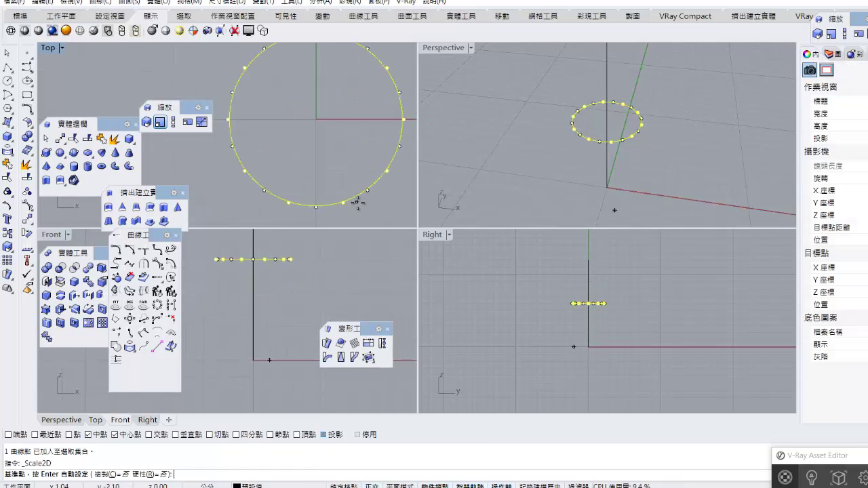
scroll(358, 203, "up", 1)
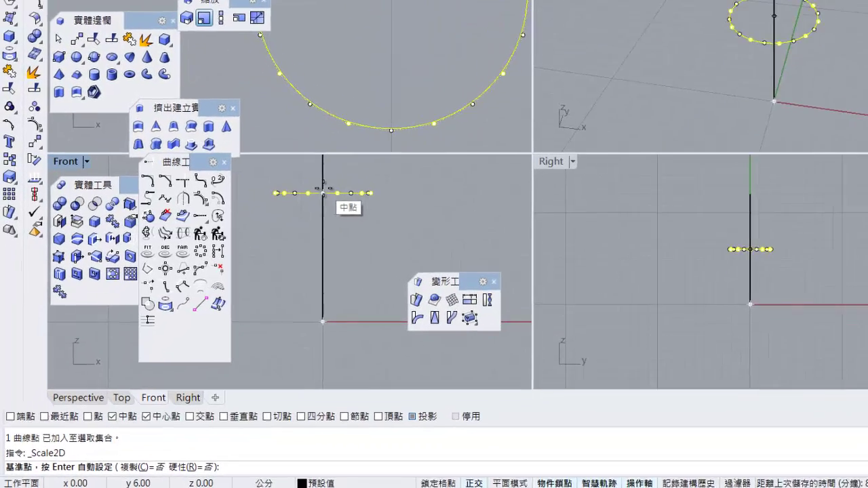
left_click(253, 259)
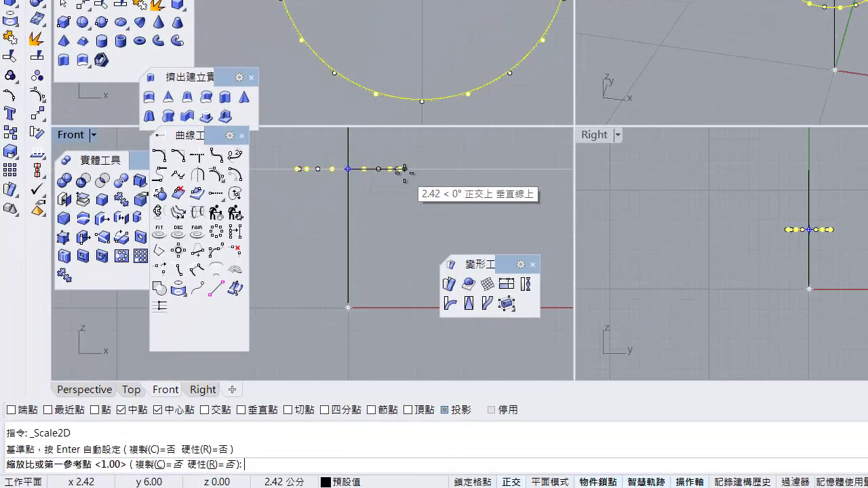
left_click(331, 410)
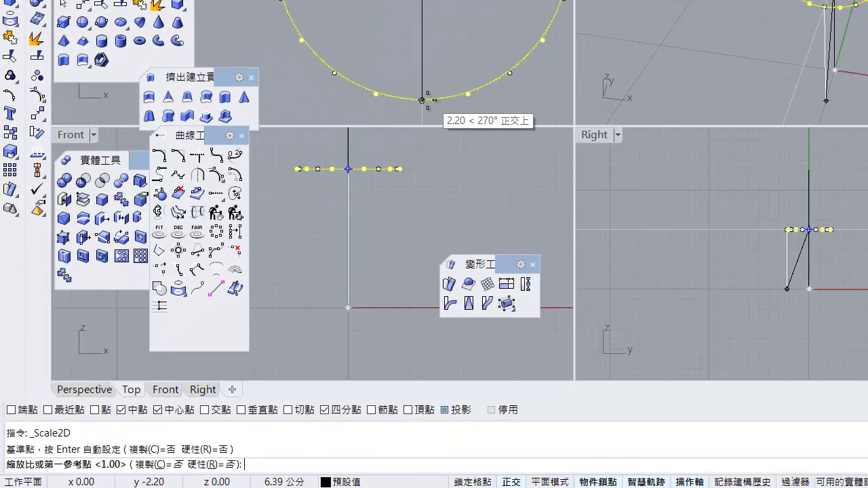
left_click(400, 168)
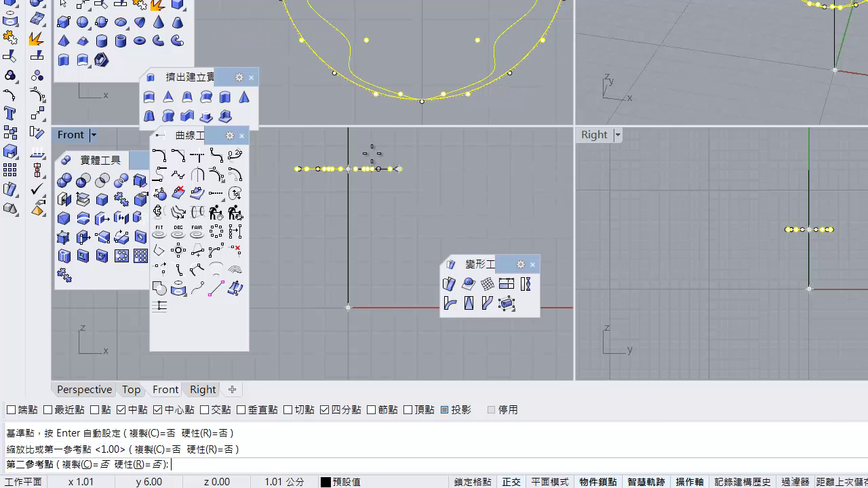
left_click(400, 169)
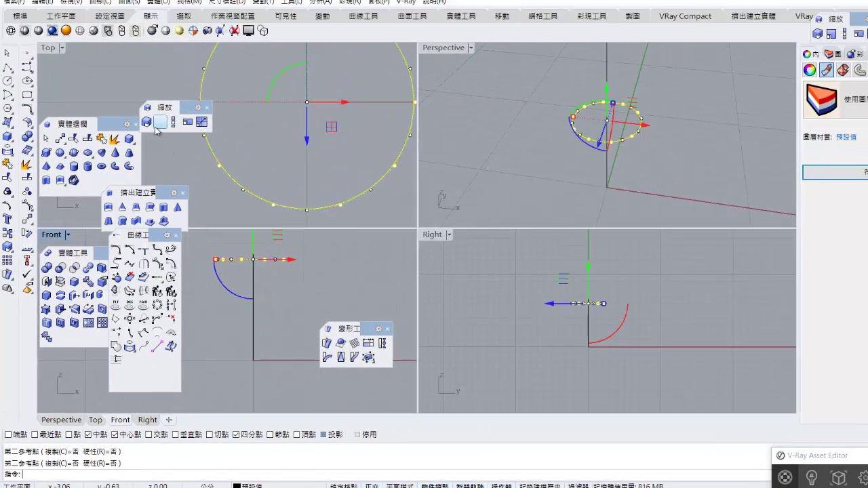
Scale the selected circle points outward from the centre, from the circle's quadrant to about 3 cm, making a wavy ten-lobed curve.
left_click(147, 122)
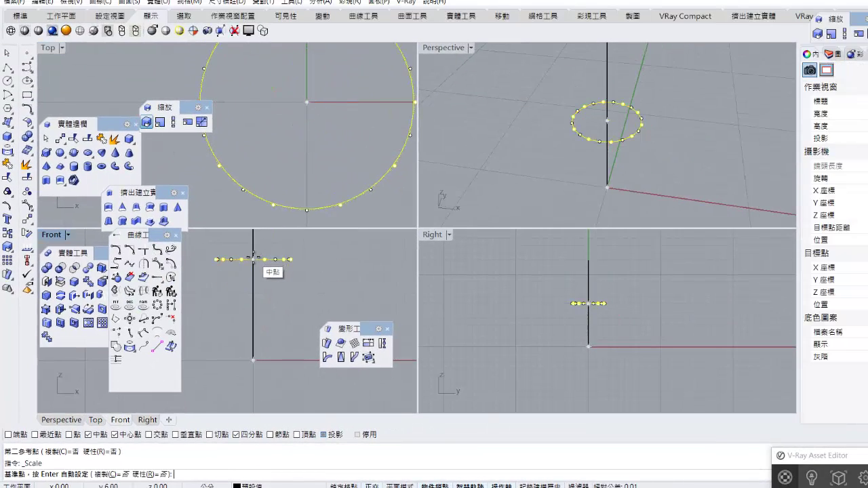
left_click(308, 102)
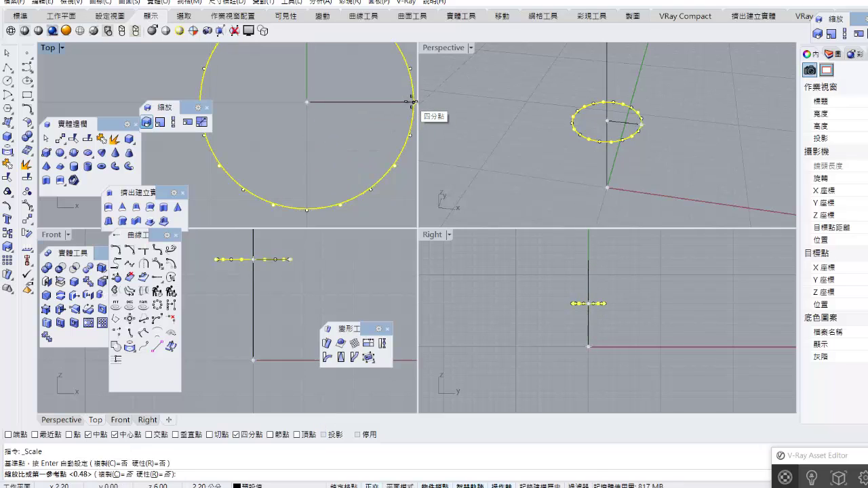
left_click(413, 102)
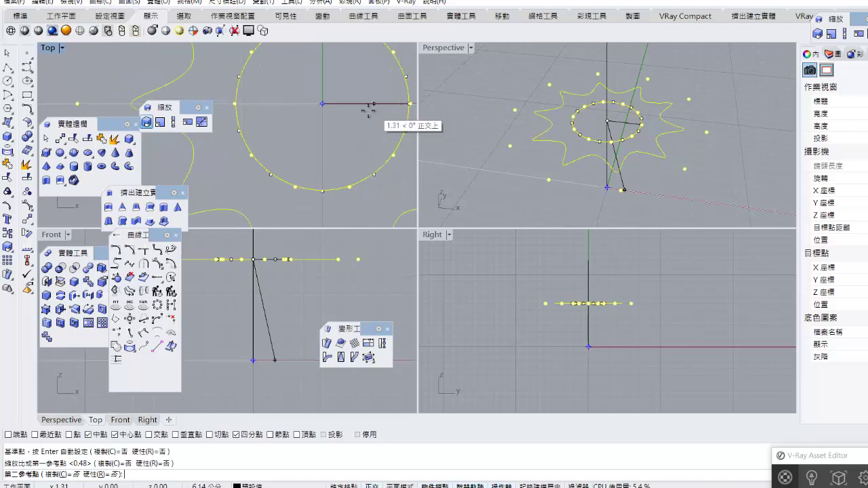
scroll(334, 116, "down", 2)
scroll(335, 116, "down", 2)
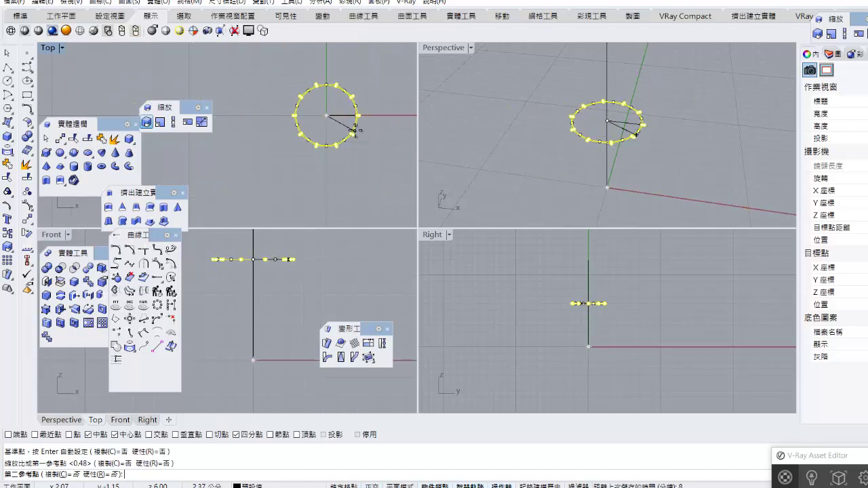
scroll(356, 131, "up", 2)
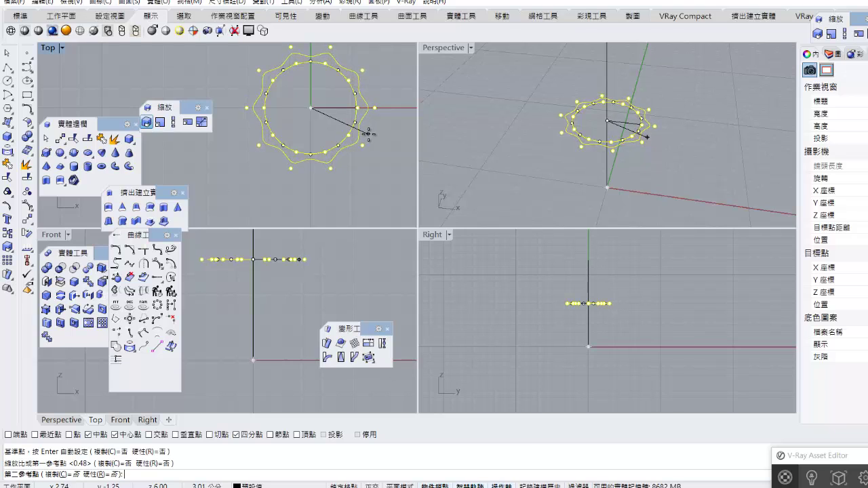
left_click(366, 137)
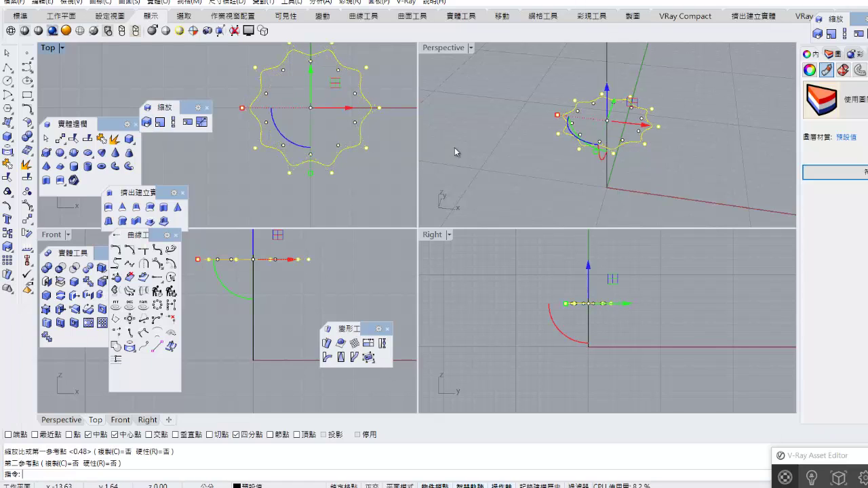
left_click(278, 292)
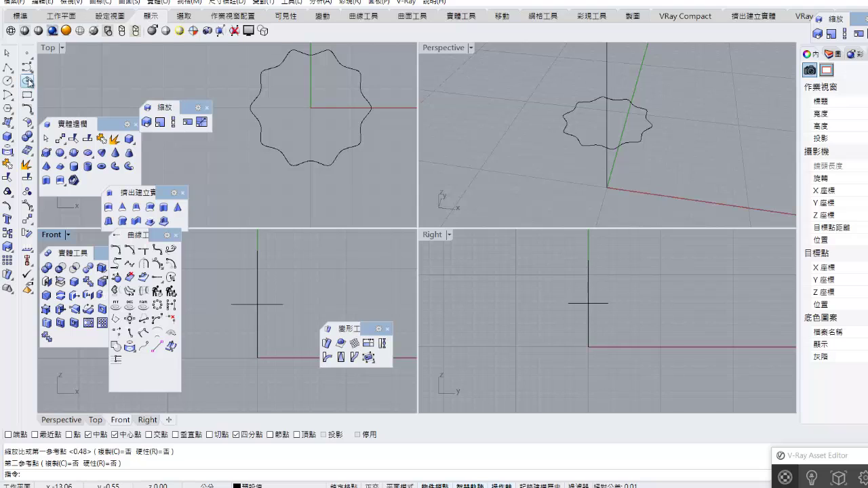
With End snap on, draw an ellipse in the Front view centred on the vertical line's midpoint, through its top endpoint, with a 2.90 cm half-width.
left_click(28, 81)
left_click(257, 305)
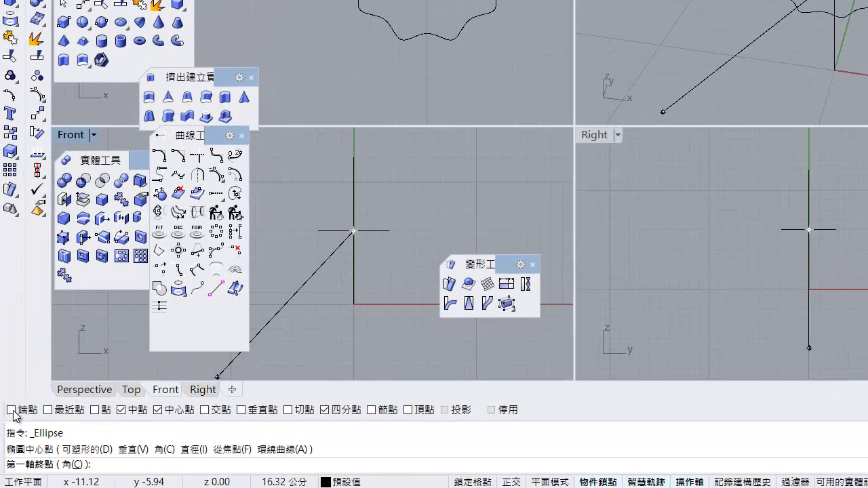
left_click(12, 410)
left_click(356, 160)
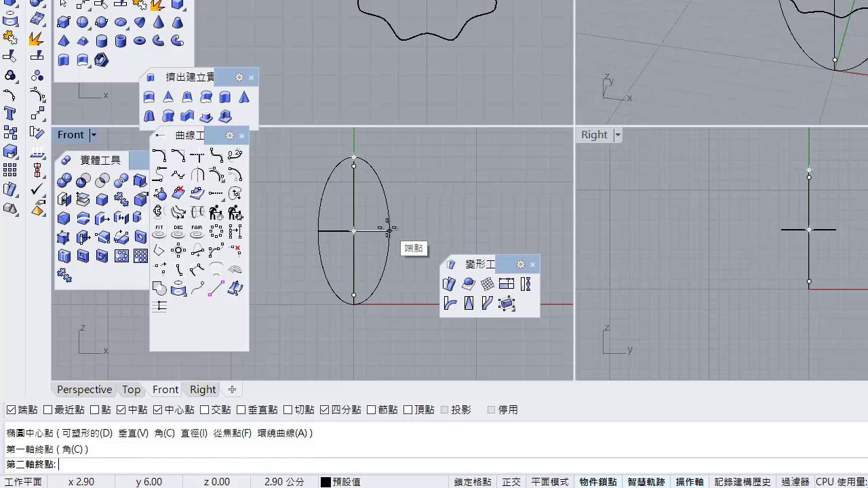
left_click(389, 230)
Trim away the left half of the ellipse using the vertical line as the cutting object.
left_click(12, 57)
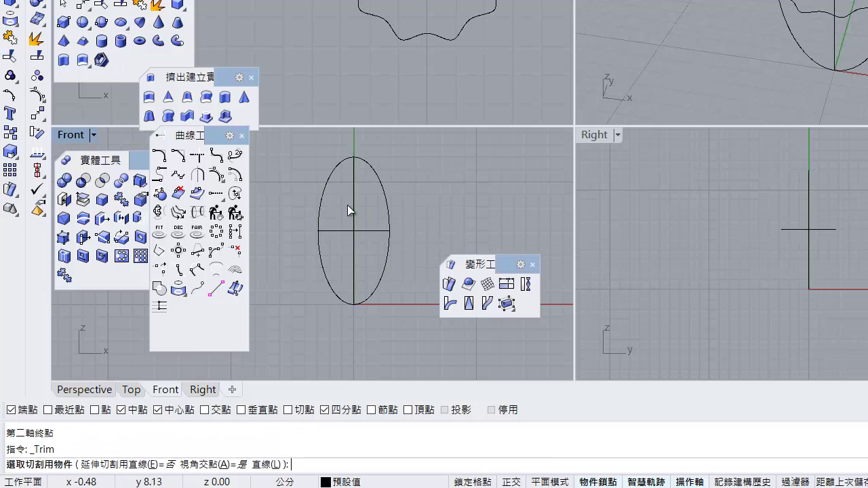
left_click(353, 205)
right_click(298, 209)
left_click(330, 178)
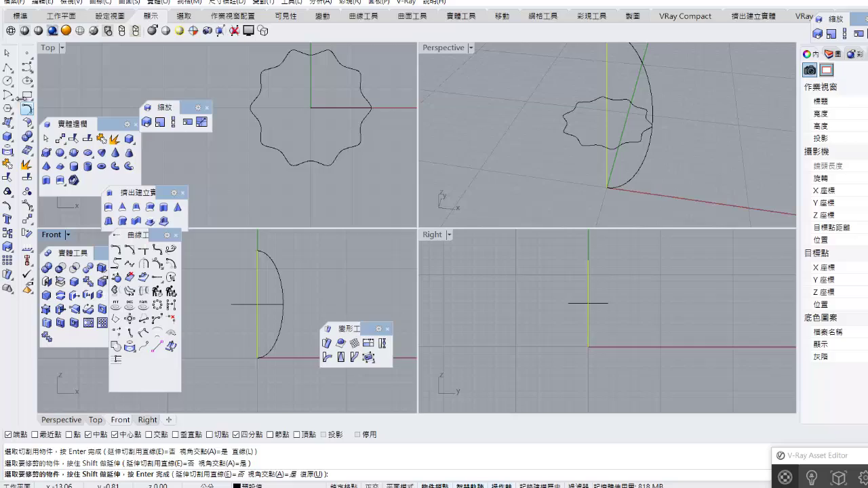
key("Escape")
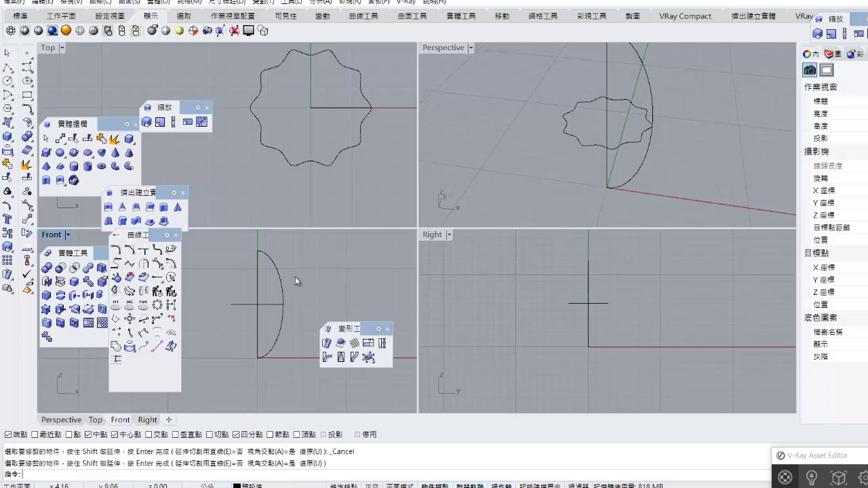
Create a Rail Revolve surface from the half-ellipse profile along the wavy curve, using the vertical line as the axis.
double_click(448, 51)
right_click_drag(439, 176, 478, 212)
scroll(441, 116, "down", 5)
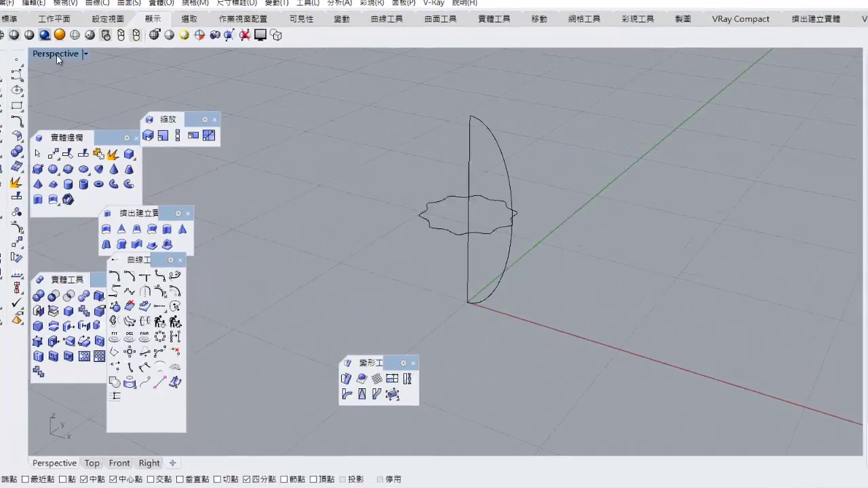
double_click(57, 56)
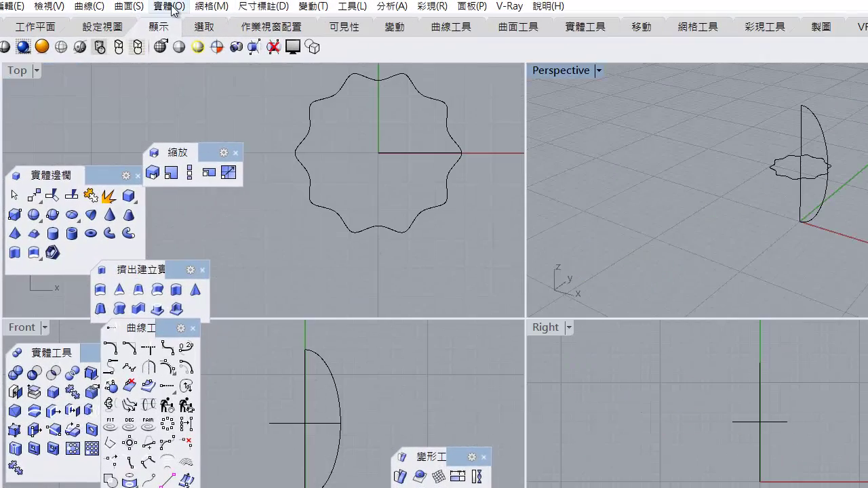
left_click(129, 6)
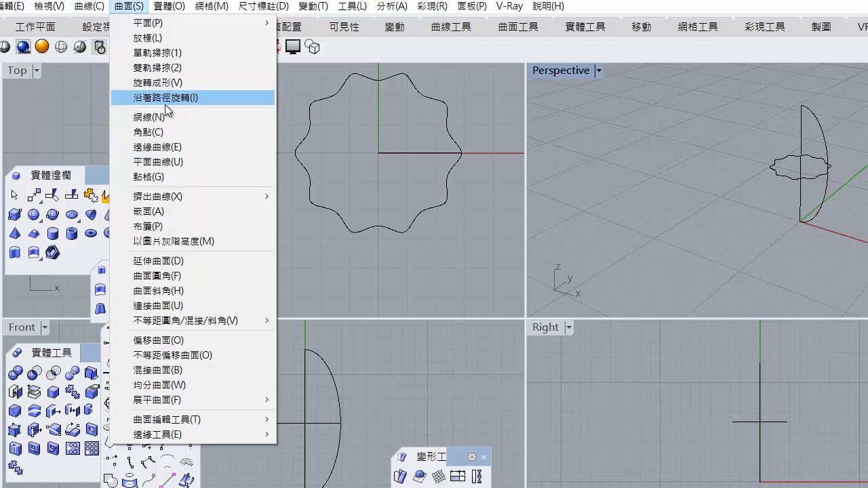
left_click(167, 98)
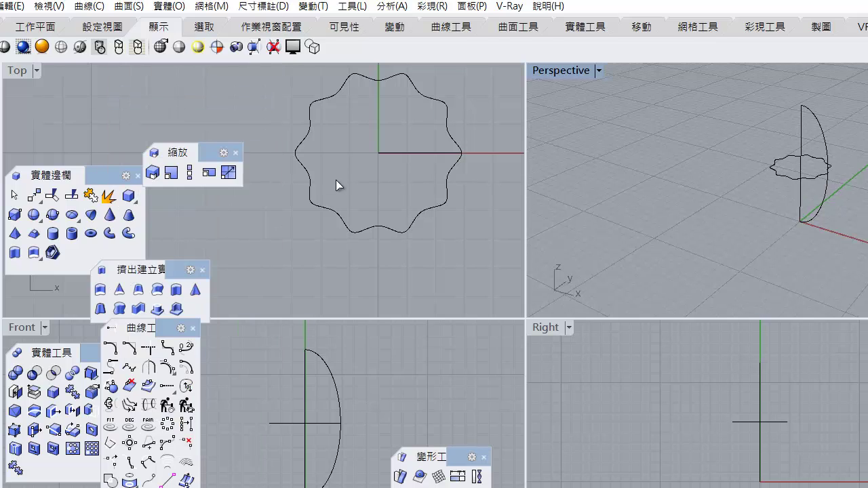
left_click(329, 376)
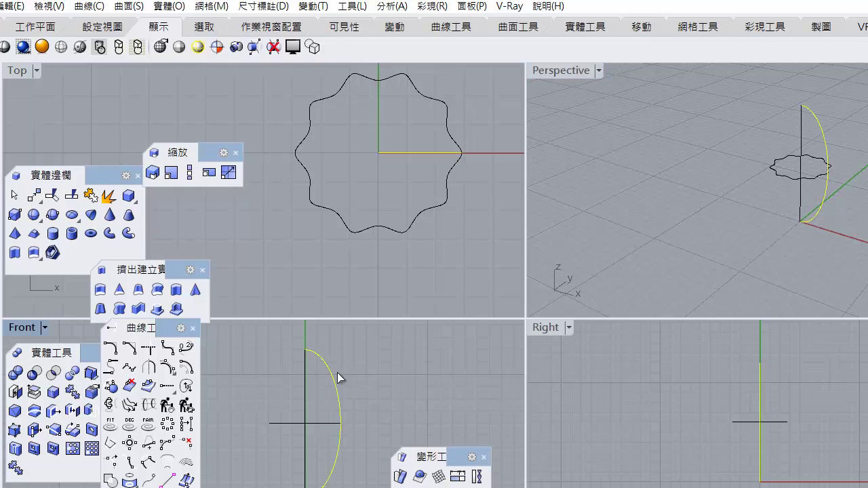
left_click(305, 350)
Set the Perspective view to Shaded display and inspect the ribbed surface from another angle.
double_click(572, 72)
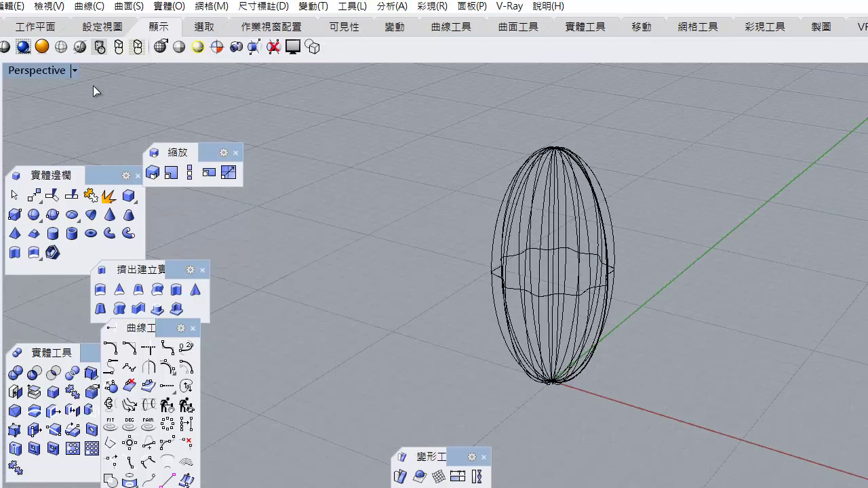
left_click(75, 69)
left_click(58, 118)
right_click_drag(466, 234, 515, 252)
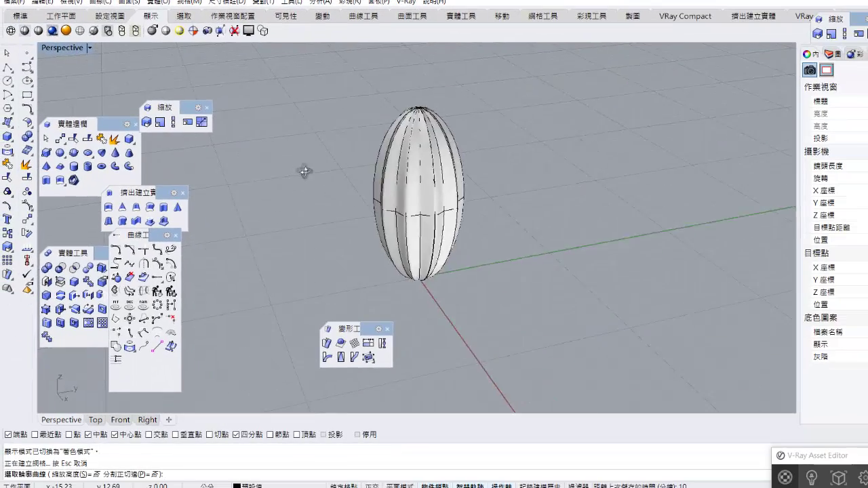
double_click(52, 73)
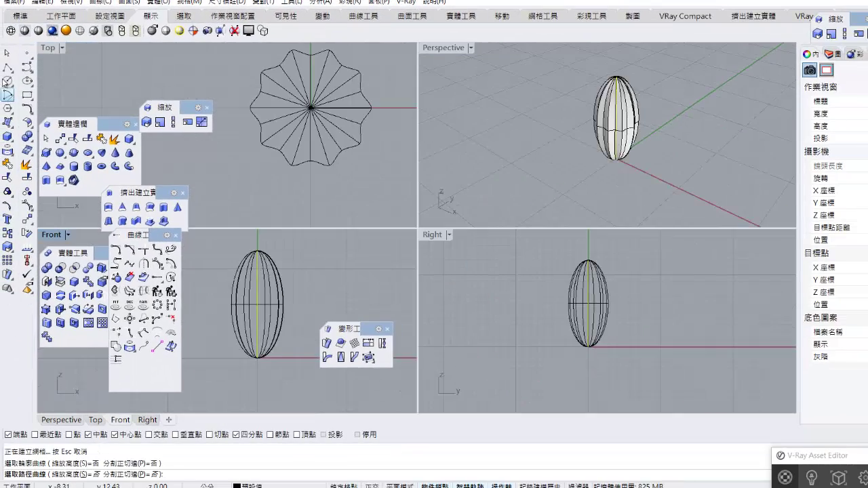
Twist the ribbed surface about its vertical axis from the top end to the bottom end, setting the rotation in the Top view.
left_click(276, 287)
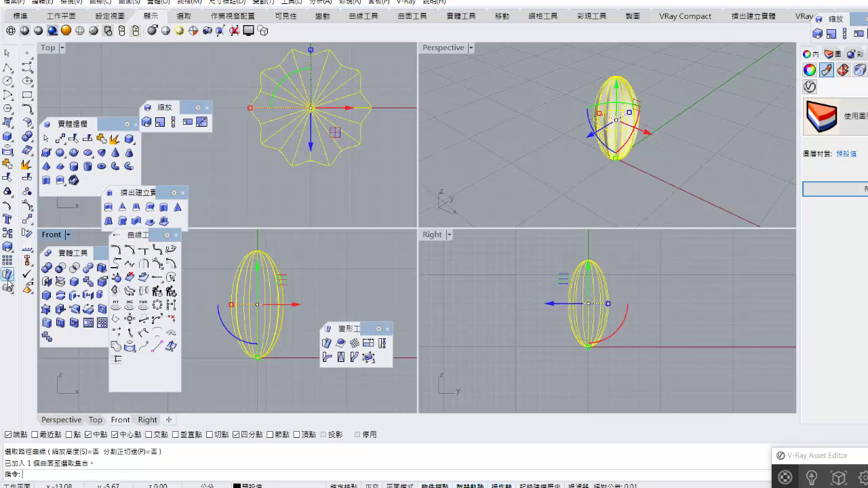
left_click_drag(34, 276, 418, 287)
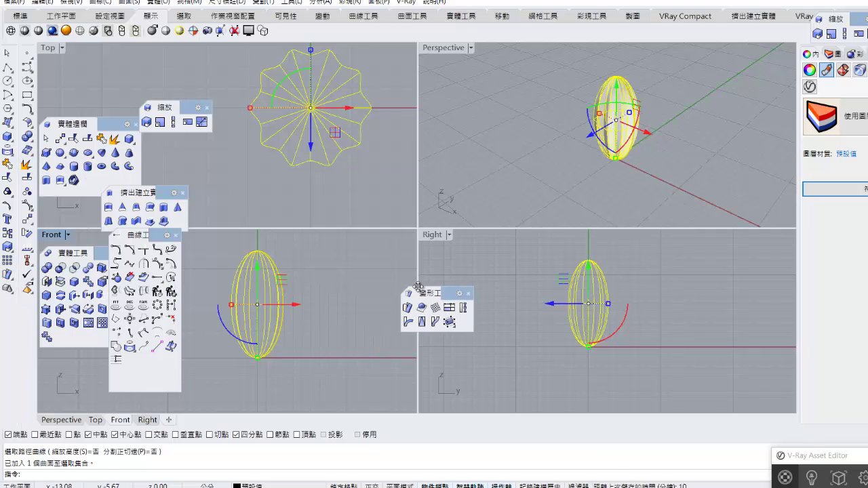
left_click(463, 307)
left_click(257, 252)
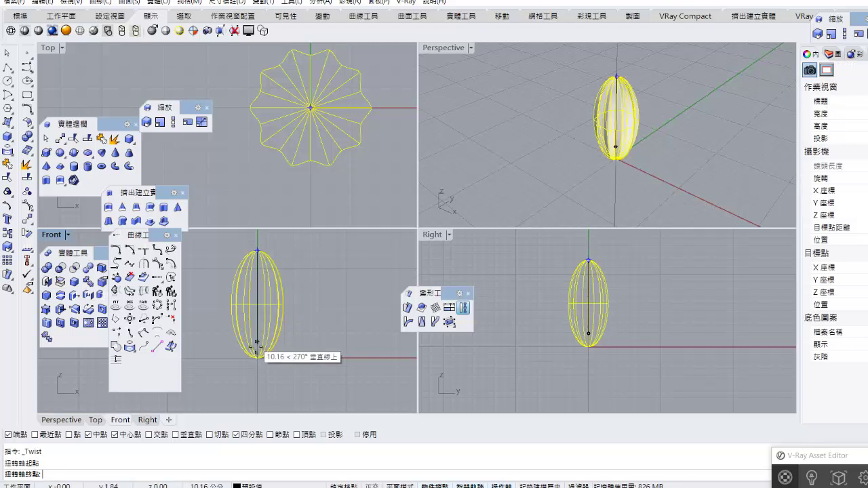
left_click(257, 359)
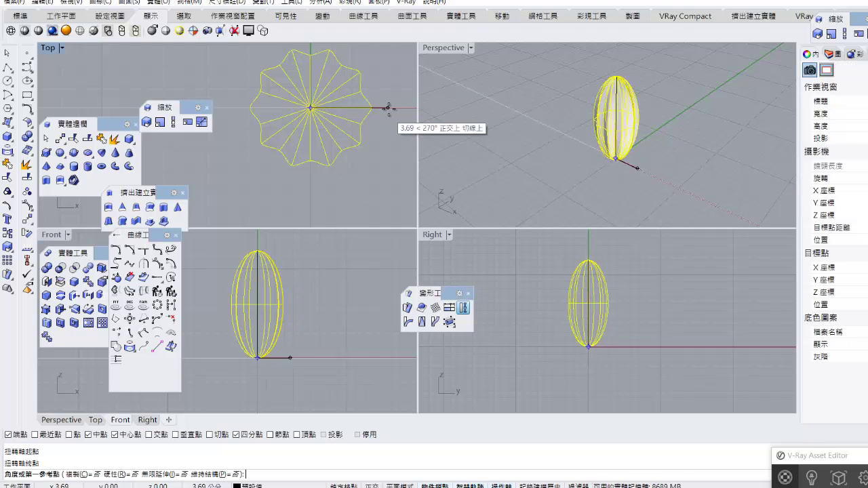
left_click(380, 108)
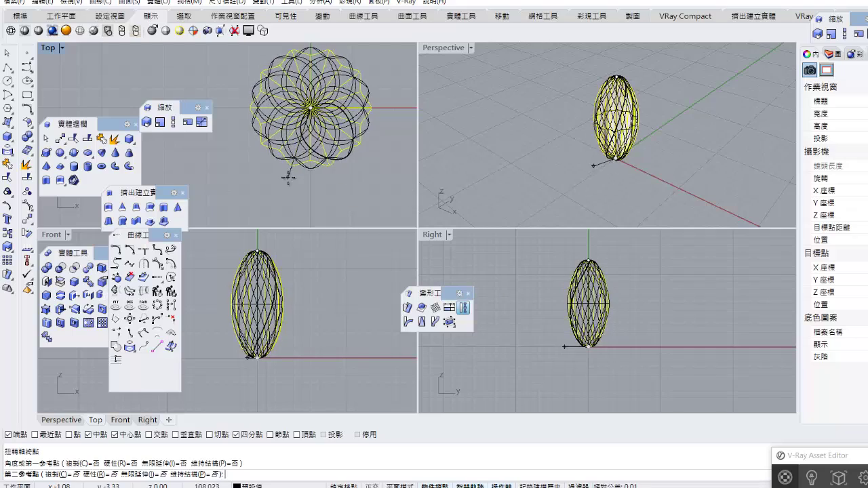
left_click(257, 161)
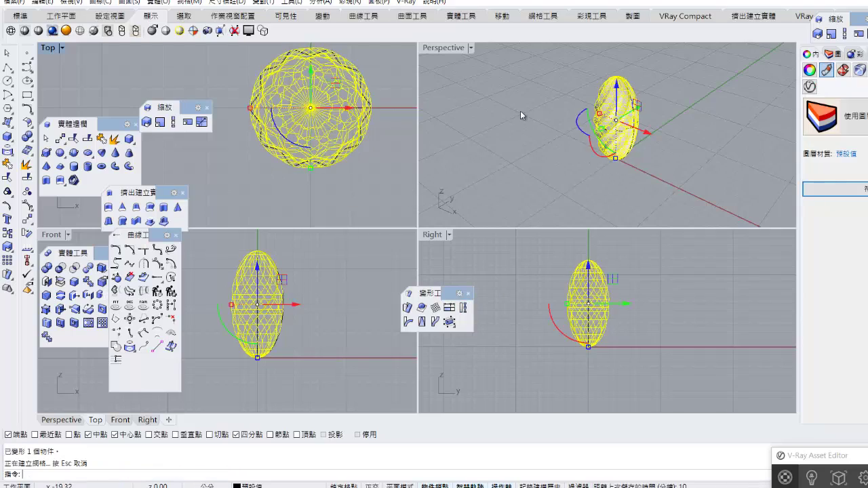
double_click(453, 49)
double_click(74, 49)
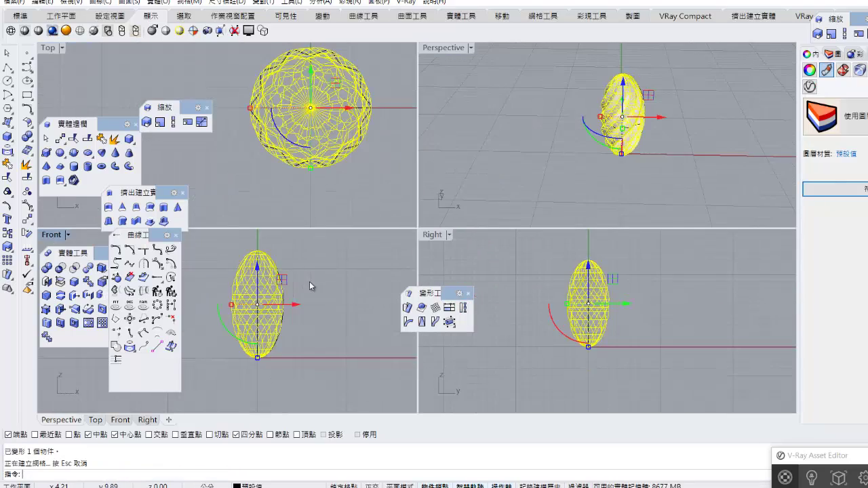
Copy the twisted ellipsoid twice in the Top view, one copy above and to its left, the other directly to its left.
left_click(30, 224)
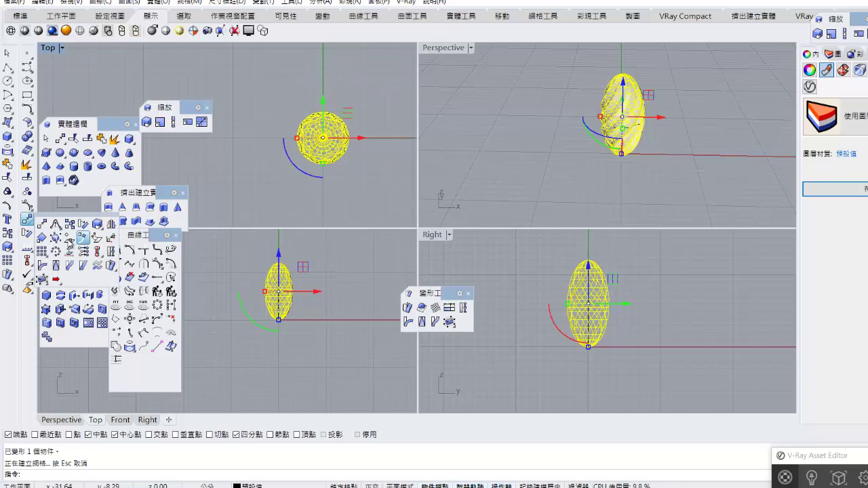
left_click(69, 225)
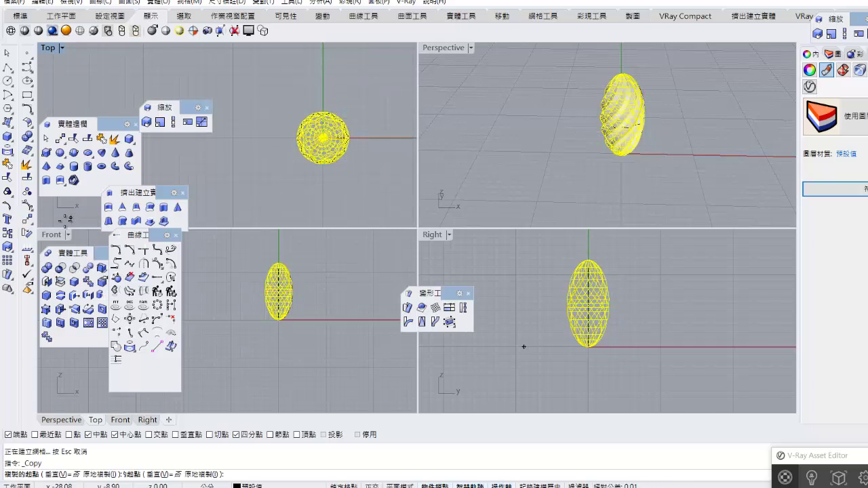
left_click(309, 180)
left_click(274, 128)
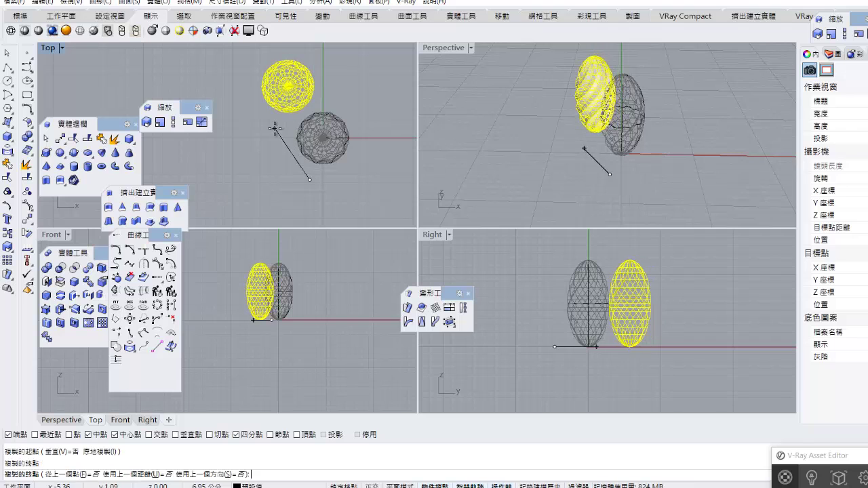
left_click(252, 182)
key("Return")
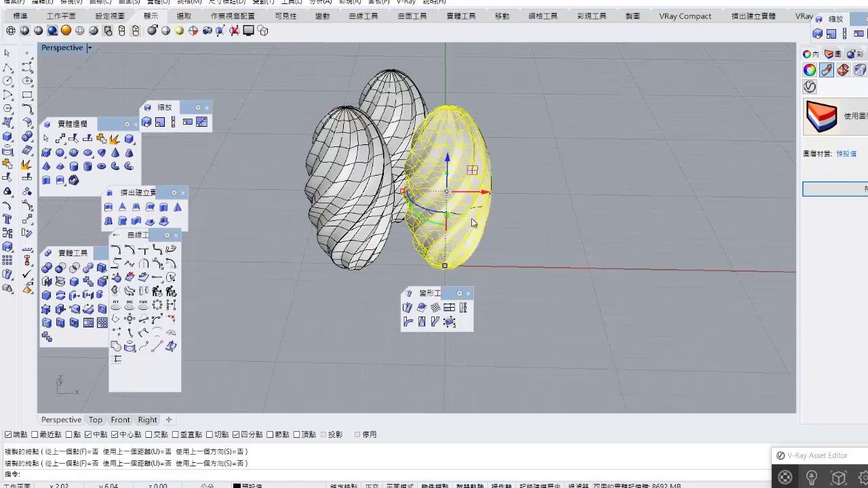
Rotate the original ellipsoid 90 degrees in the Front view and move it up onto the ground line, right of the vertical axis.
left_click(28, 219)
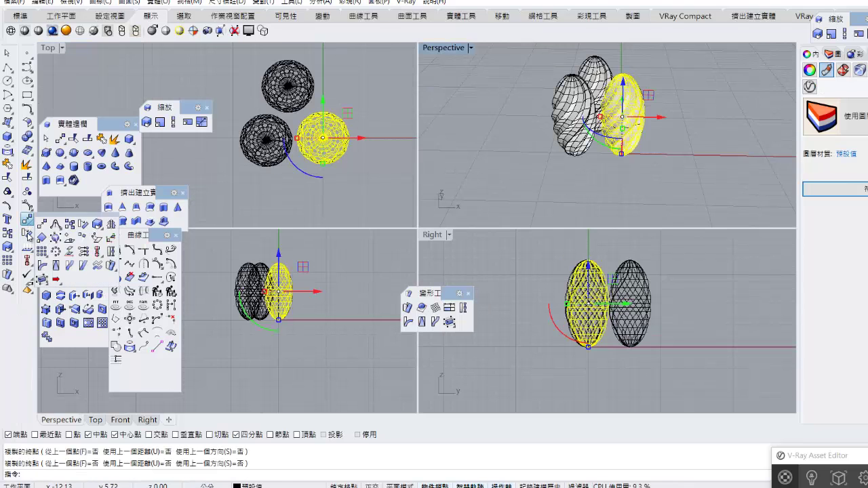
left_click(84, 225)
left_click(297, 326)
left_click(300, 311)
type("90")
key("Return")
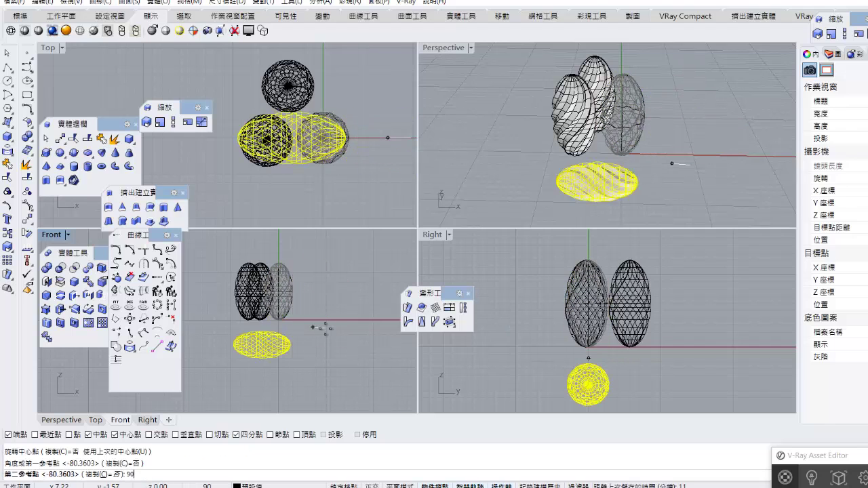
left_click_drag(286, 319, 327, 282)
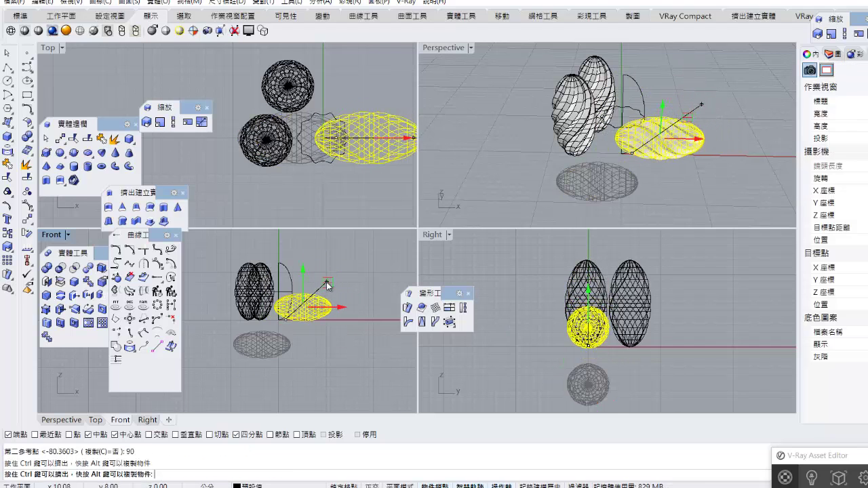
left_click(495, 206)
Rotate the leftmost ellipsoid 90 degrees in the Front view and move it onto the ground line beside the standing one.
left_click(247, 283)
left_click(298, 310)
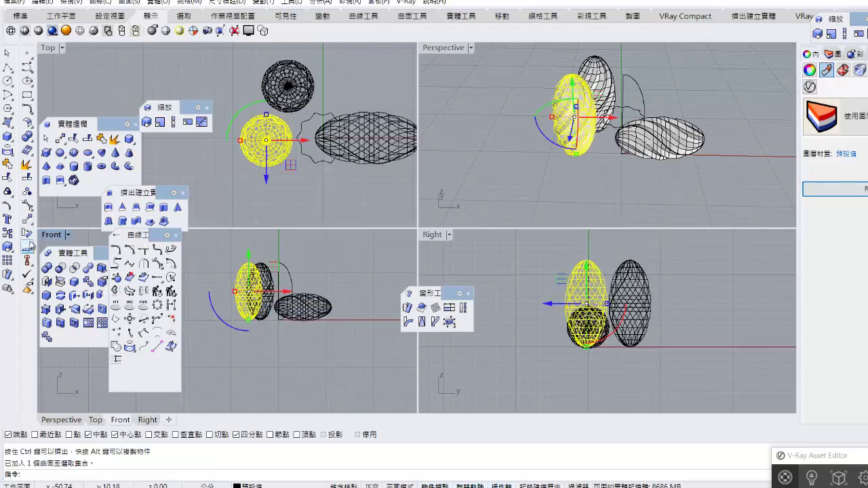
left_click(27, 233)
left_click(239, 331)
left_click(242, 321)
type("90")
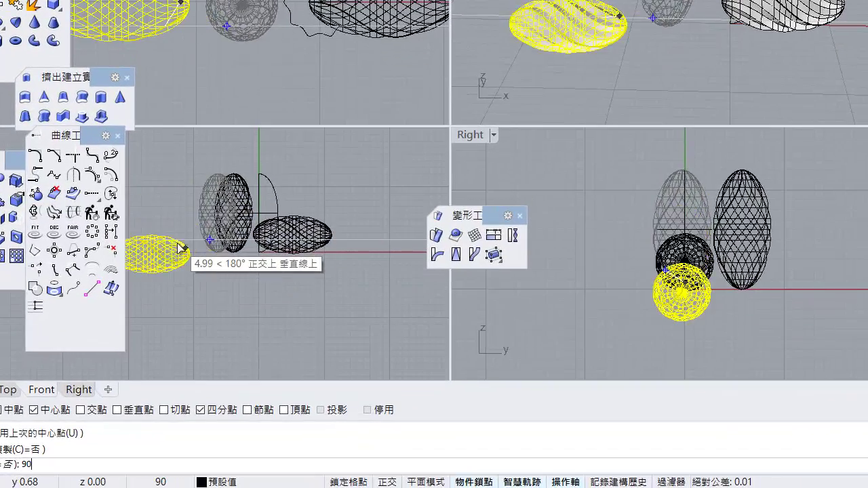
key("Return")
left_click_drag(223, 298, 263, 285)
left_click_drag(238, 206, 238, 210)
left_click(554, 52)
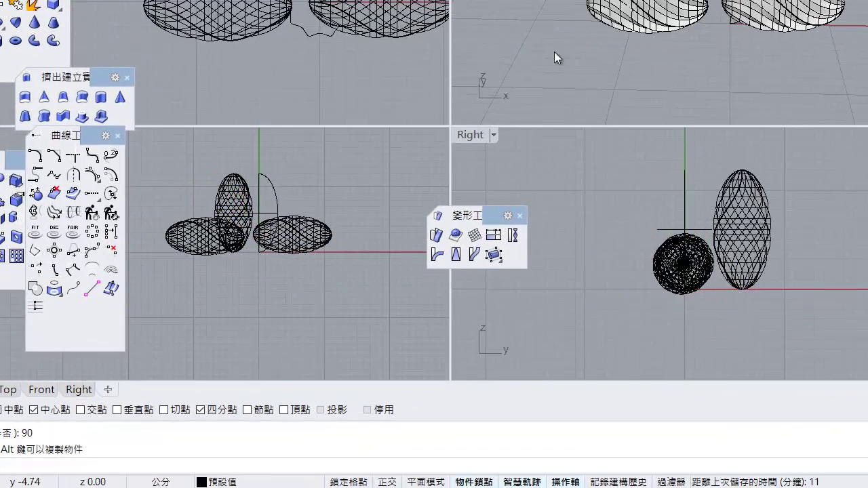
Rotate the left lying ellipsoid in the Top view so that it lies diagonally.
left_click(242, 17)
left_click(27, 233)
left_click(175, 58)
left_click(213, 43)
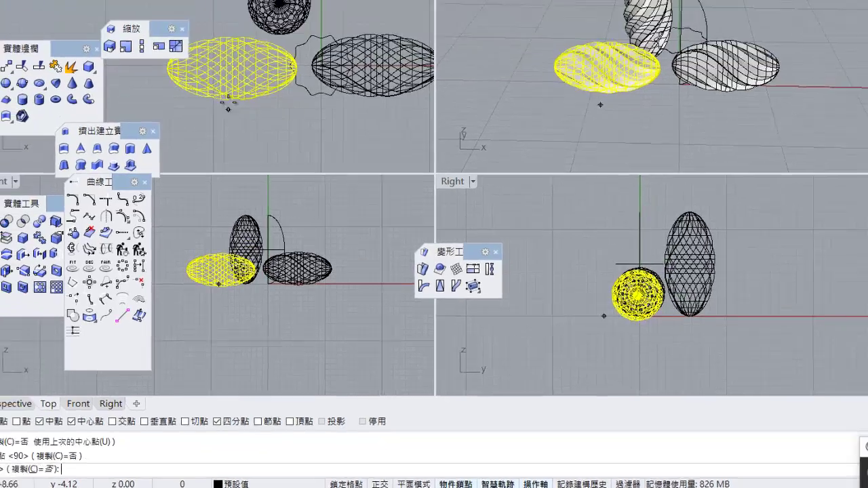
left_click(188, 22)
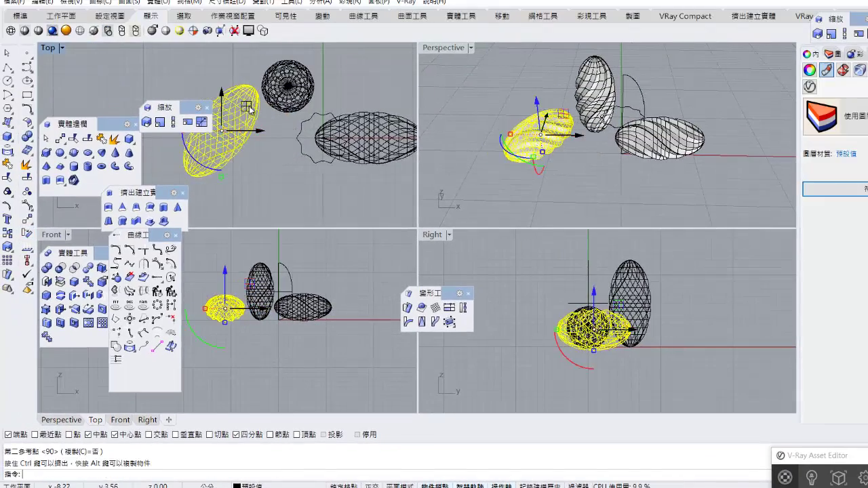
Move the right lying ellipsoid left along X, closer to the standing one.
left_click(332, 129)
left_click_drag(332, 128, 292, 129)
left_click(420, 201)
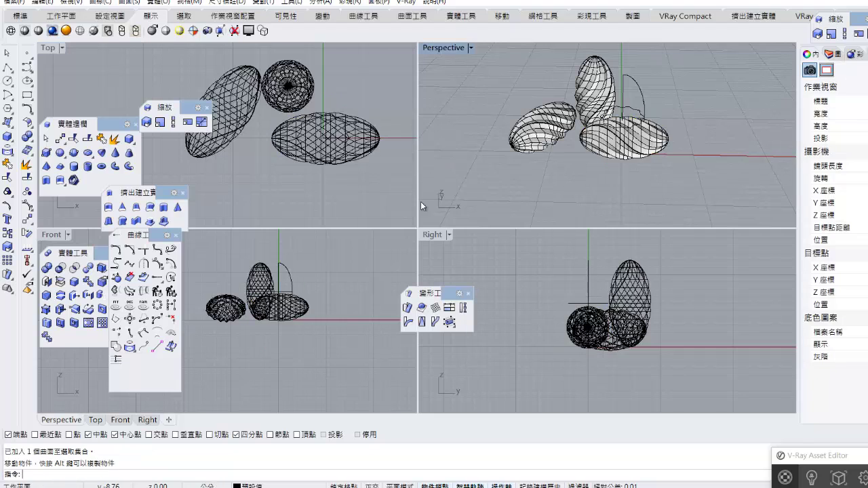
Close the floating solid sidebar, extrude, curve tools, solid tools and scale toolbars.
left_click(131, 124)
left_click(182, 193)
left_click(175, 236)
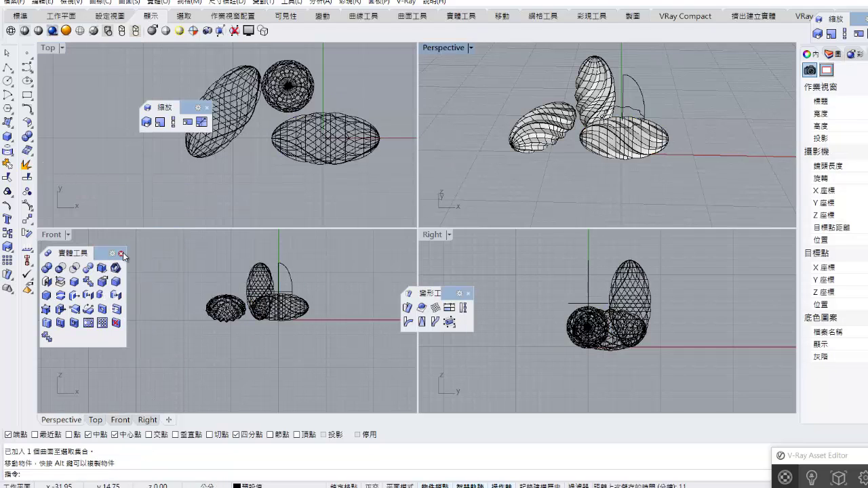
left_click(124, 253)
left_click(198, 131)
left_click(207, 107)
Start a SketchUp file import, open the Lemon folder on the desktop and show its files as large thumbnails.
left_click(12, 2)
left_click(34, 120)
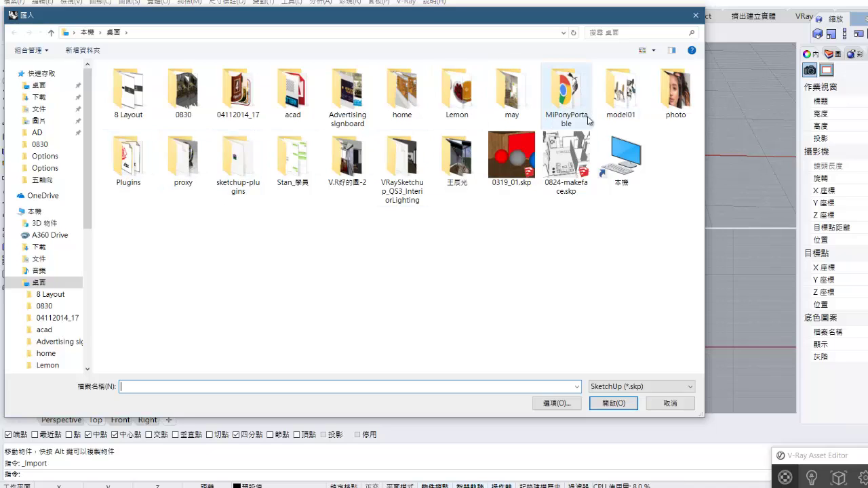
double_click(469, 101)
right_click(440, 165)
mouse_move(476, 188)
left_click(577, 201)
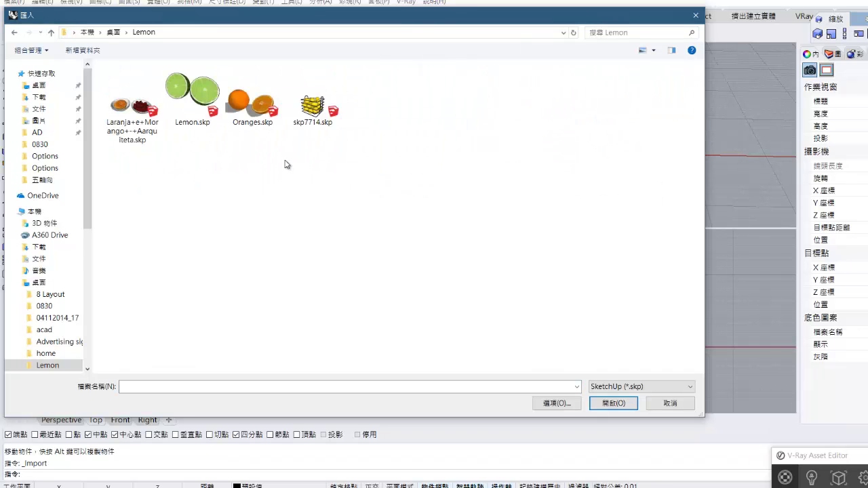
Import Lemon.skp with the default SketchUp import options.
left_click(192, 95)
left_click(312, 105)
left_click(192, 95)
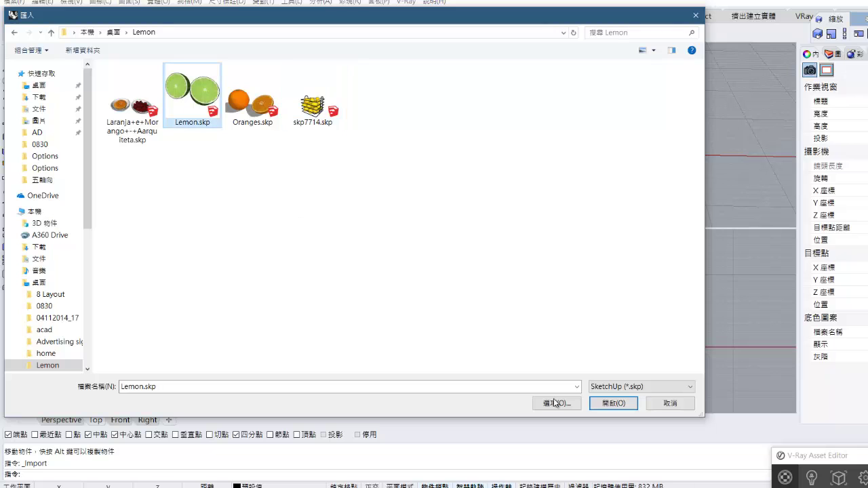
left_click(606, 410)
left_click(598, 330)
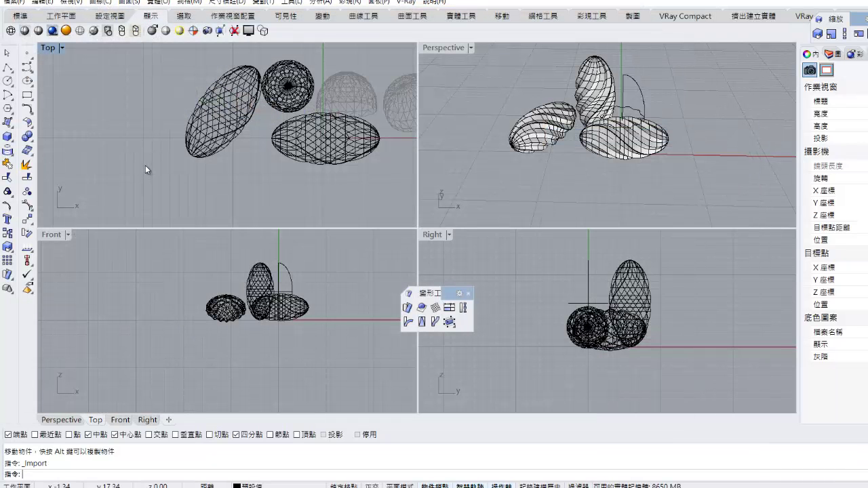
Select both imported lime halves and move them along X to the left of the ellipsoids.
left_click(356, 99)
scroll(168, 127, "down", 8)
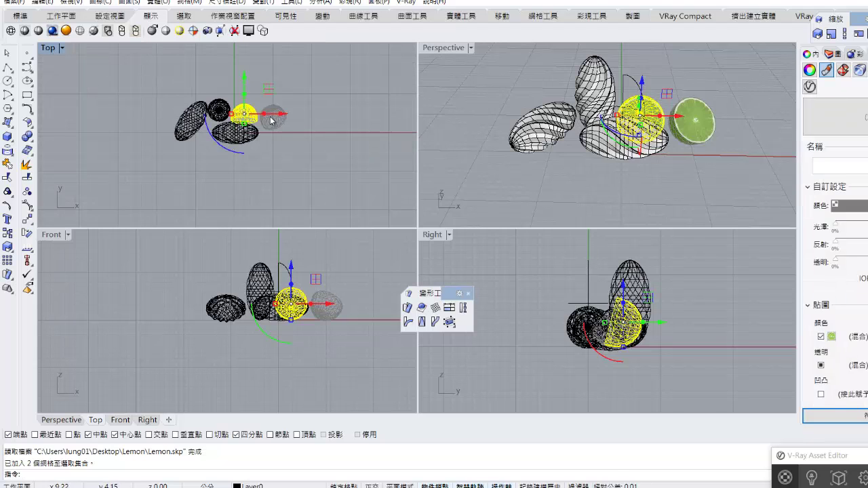
left_click(271, 118, "shift")
left_click_drag(296, 114, 187, 114)
left_click(474, 169)
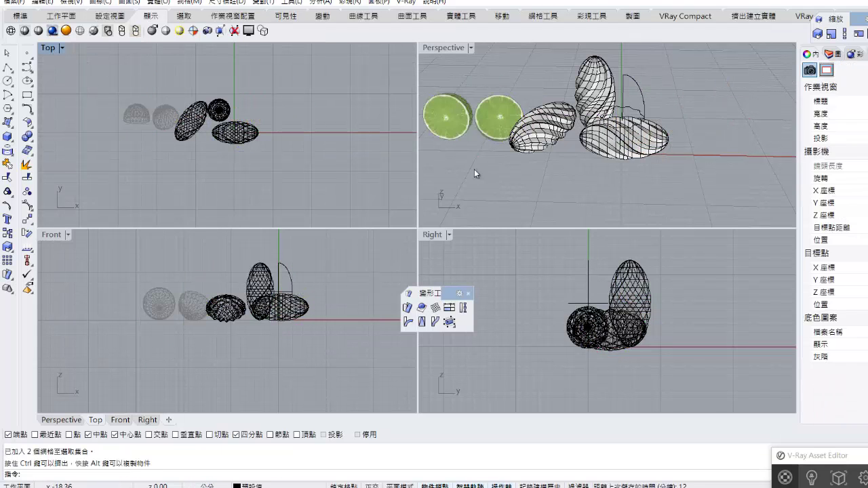
Scale both lime halves up by about 1.26 and move them further left, clear of the diagonal ellipsoid.
scroll(163, 119, "up", 3)
left_click(156, 100)
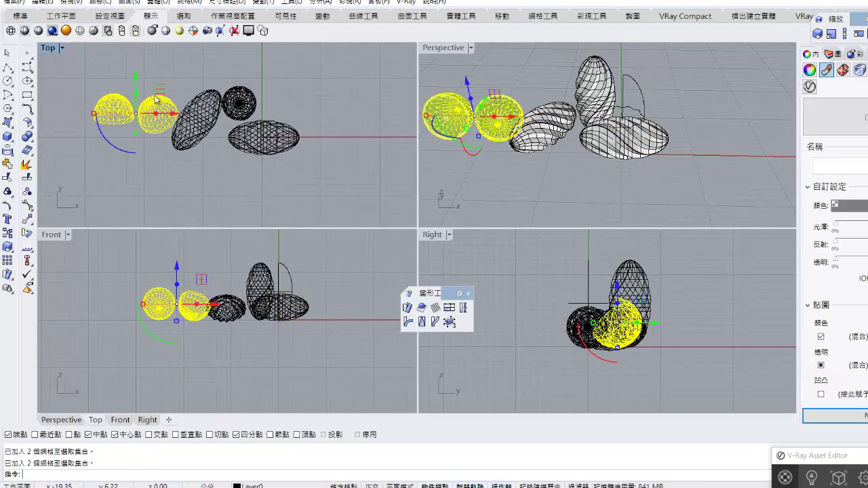
left_click(9, 248)
left_click(135, 119)
left_click(149, 108)
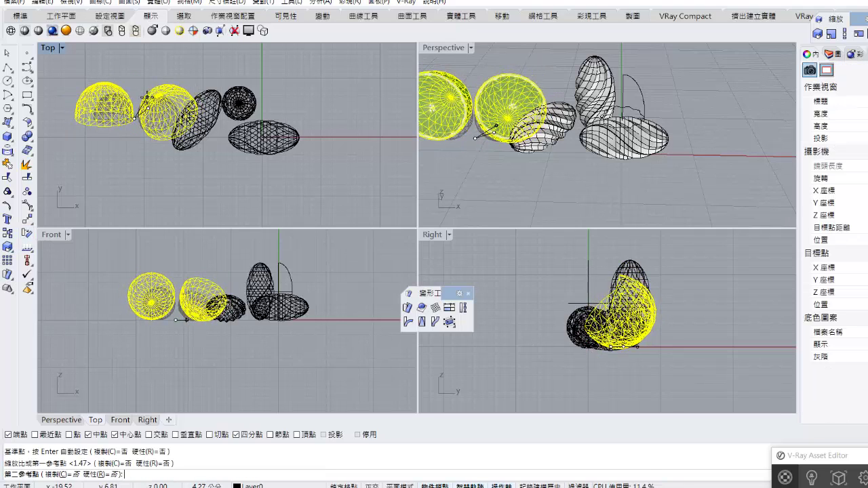
left_click(145, 99)
left_click_drag(162, 113, 141, 112)
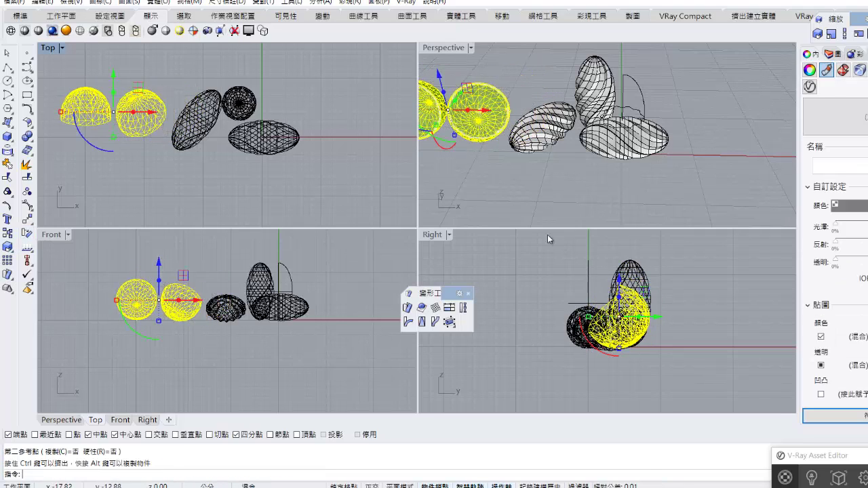
Try to match the object properties of the two lime halves.
left_click_drag(521, 163, 483, 115)
left_click(852, 417)
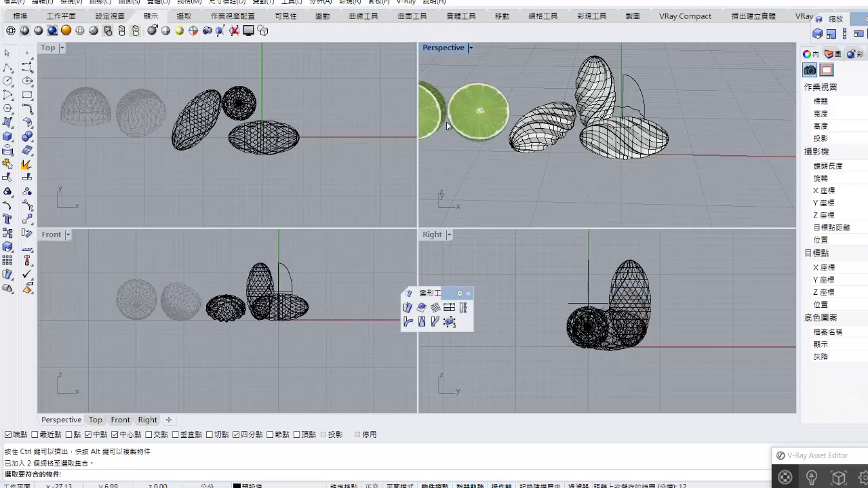
left_click(430, 113)
left_click_drag(143, 68, 87, 116)
left_click(862, 416)
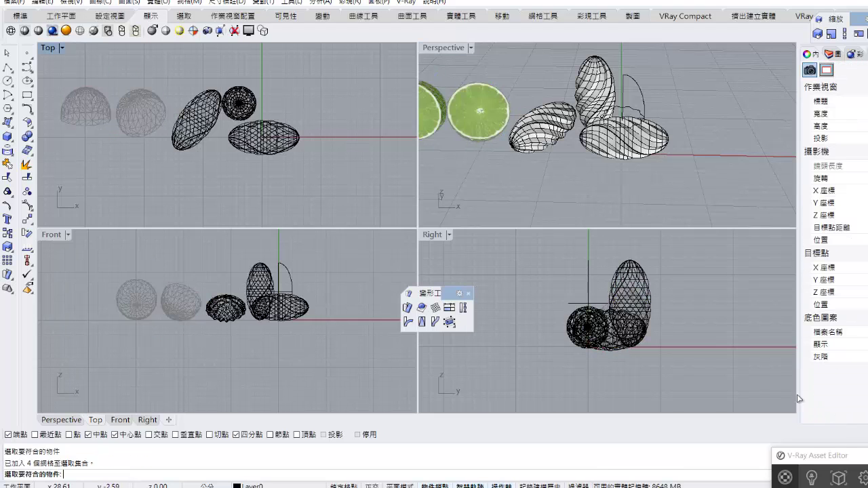
Import skp7714.skp from the Lemon folder with the default SketchUp import options.
scroll(327, 213, "down", 3)
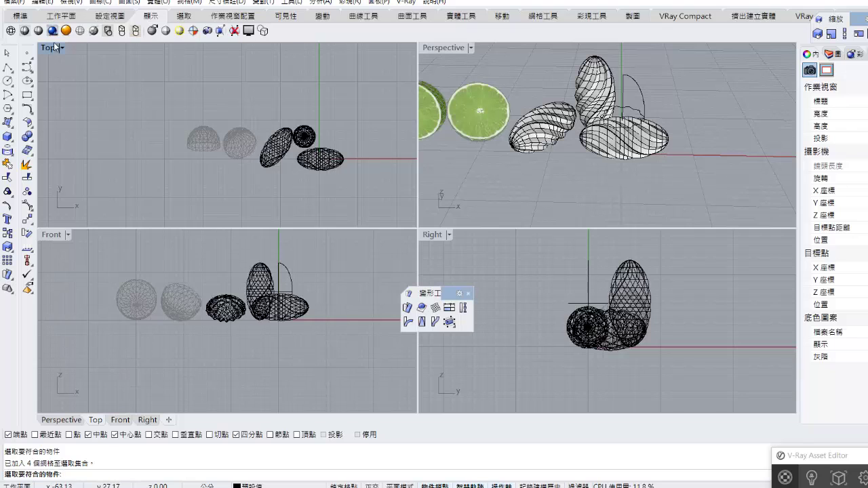
left_click(13, 3)
left_click(38, 116)
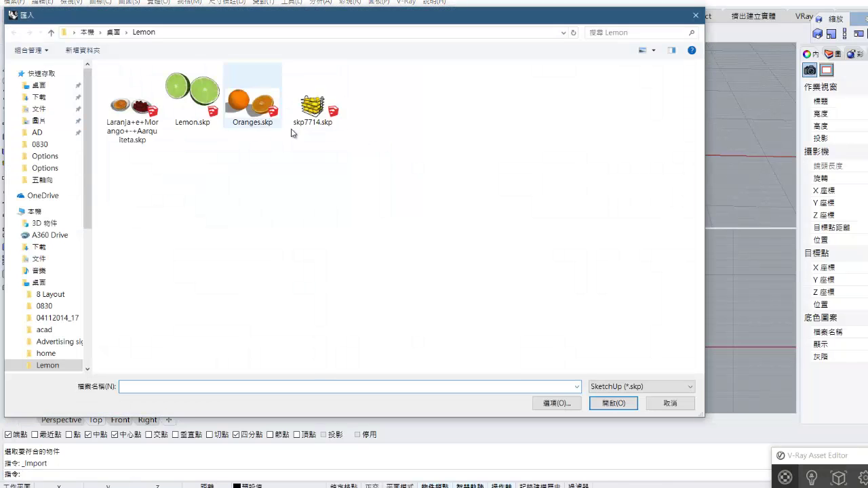
left_click(328, 123)
left_click(569, 405)
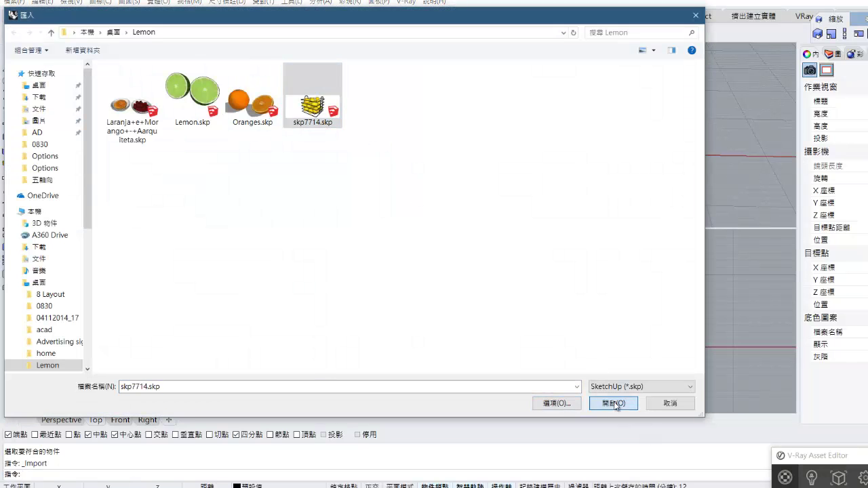
left_click(599, 328)
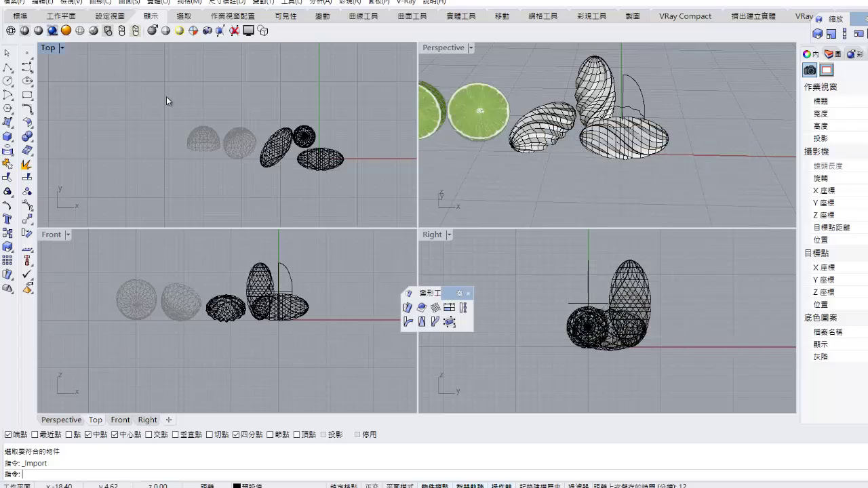
Move the imported lemon basket together with the lime halves left along X, clear of the ellipsoids and the grid.
scroll(314, 150, "up", 5)
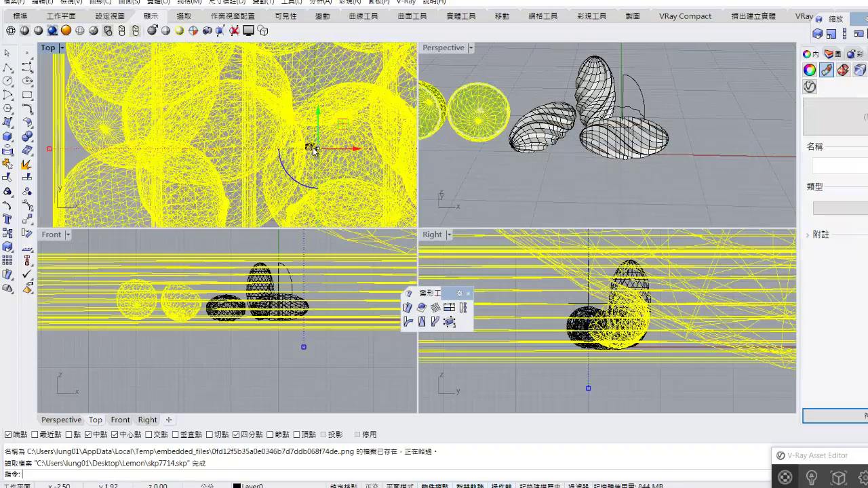
scroll(314, 150, "down", 8)
left_click_drag(352, 149, 209, 149)
left_click(316, 197)
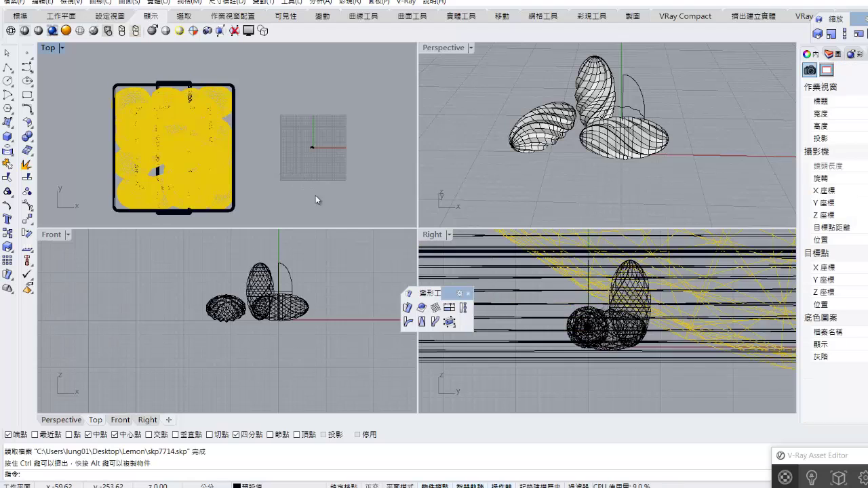
Scale the imported lemon basket and the lime halves with it down to about 0.03 of their size.
right_click_drag(532, 174, 543, 169)
key("alt+Tab")
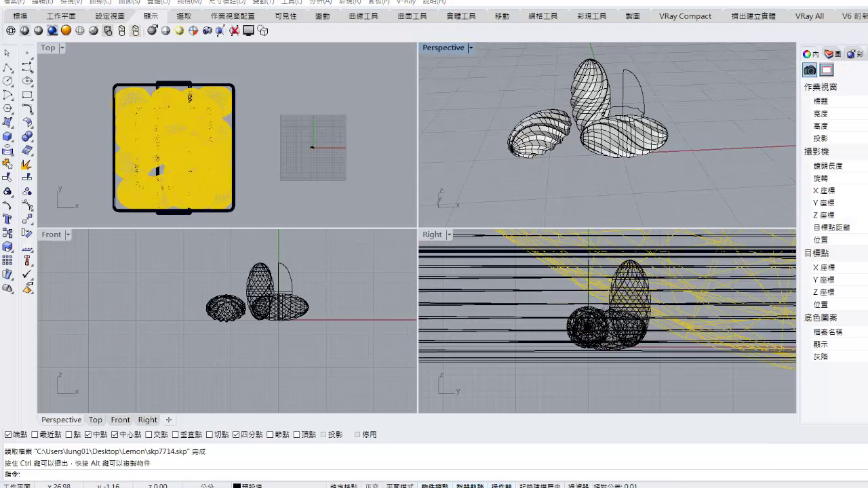
left_click(572, 166)
scroll(572, 166, "down", 20)
right_click_drag(529, 166, 484, 170)
scroll(252, 97, "up", 5)
scroll(252, 97, "down", 4)
left_click_drag(291, 51, 43, 194)
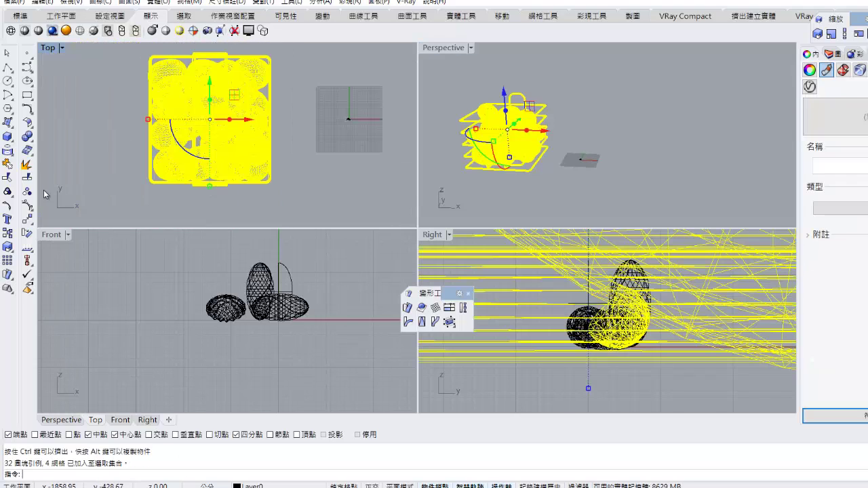
left_click(6, 246)
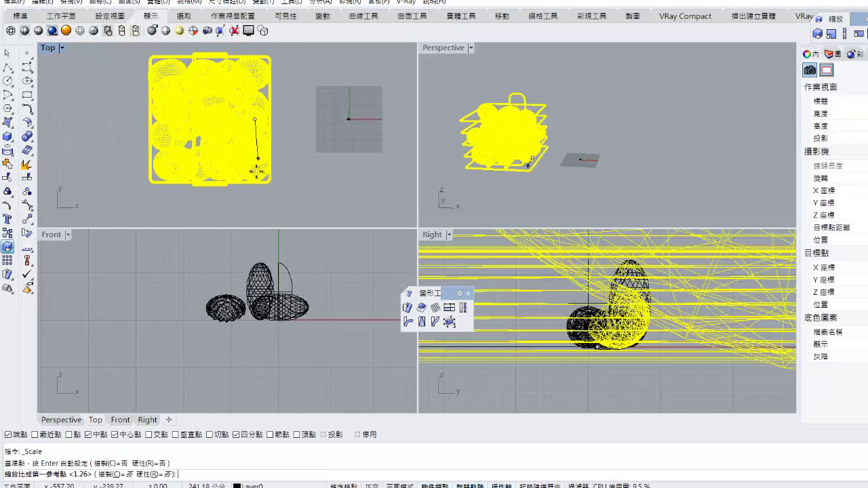
left_click(253, 191)
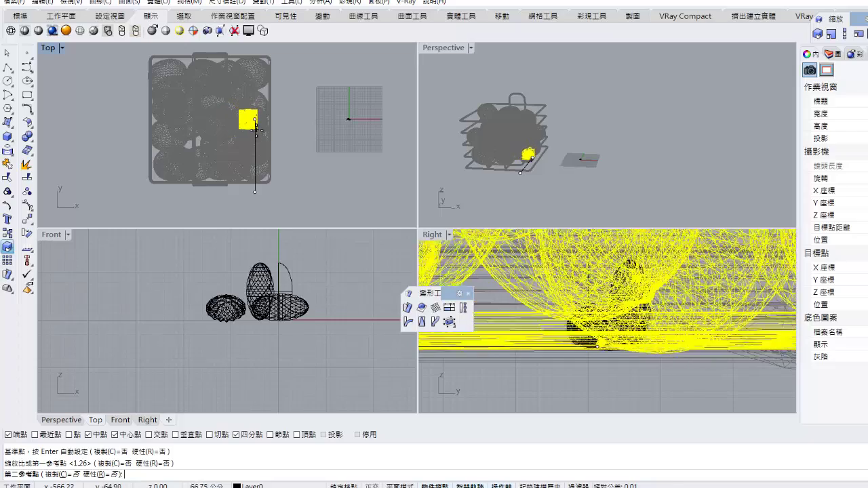
left_click(255, 121)
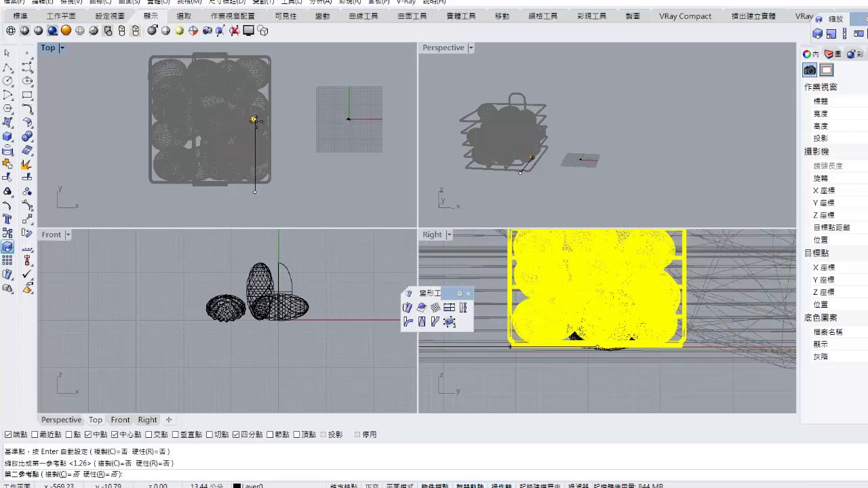
Move the scaled-down lemon basket along X toward the ellipsoids, placing it on the far side behind and to the left of them.
left_click_drag(275, 121, 399, 134)
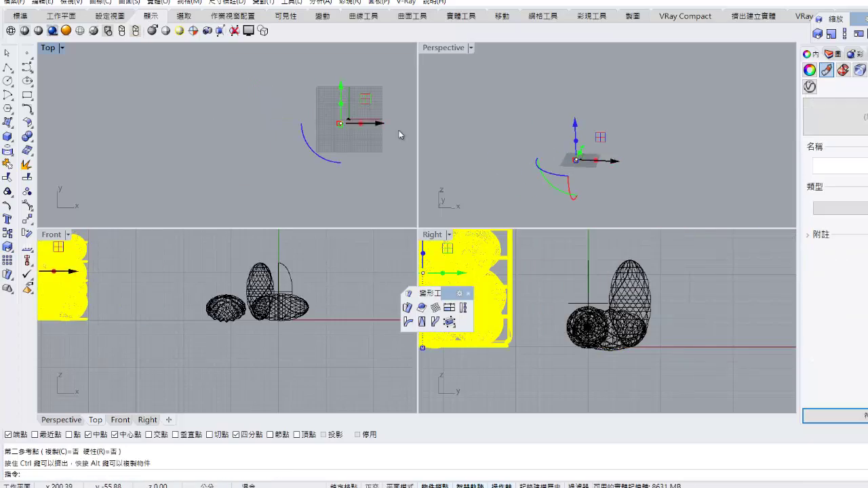
left_click_drag(75, 274, 180, 274)
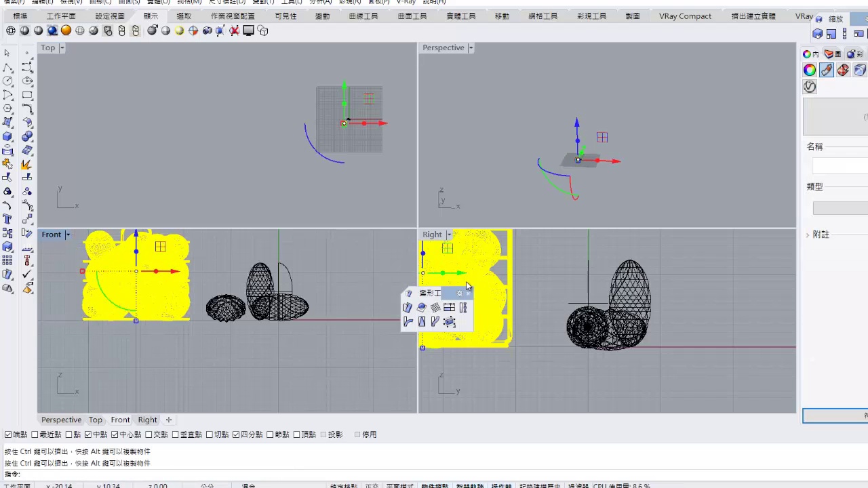
left_click(482, 189)
scroll(350, 126, "up", 5)
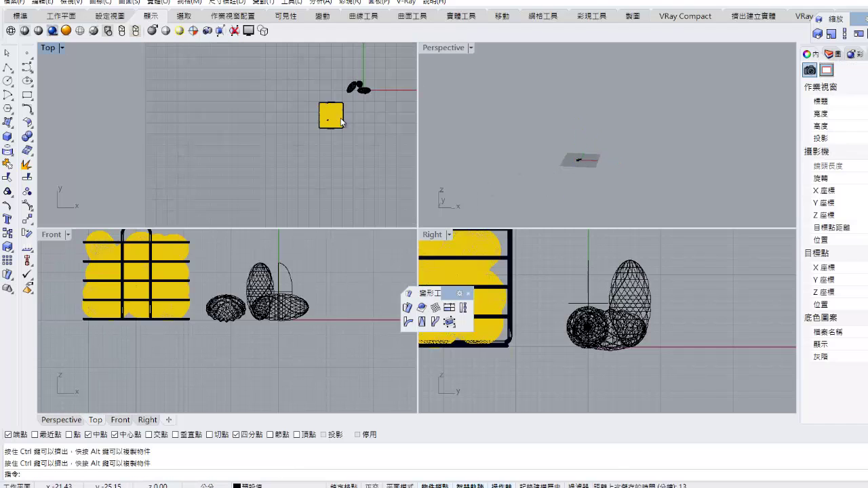
left_click_drag(341, 137, 328, 69)
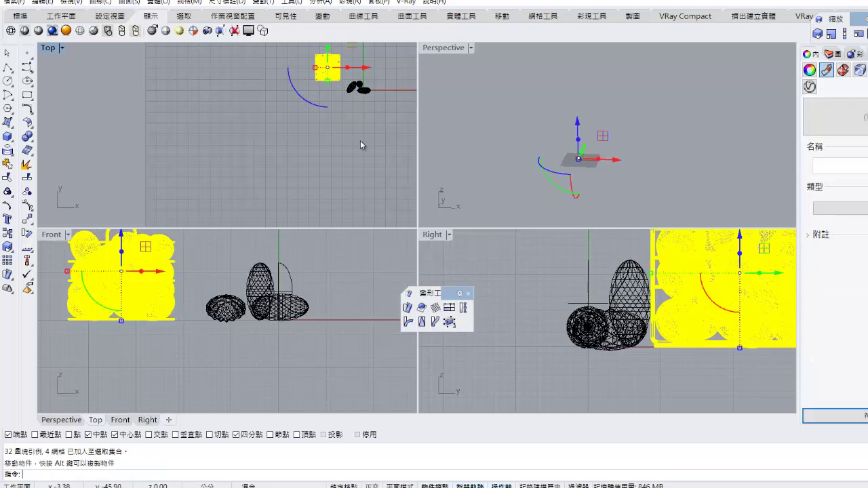
left_click(360, 141)
Import the SketchUp lime halves model again with the default SKP import options, faces as meshes and a 22.5 degree weld angle.
right_click_drag(350, 109, 232, 161)
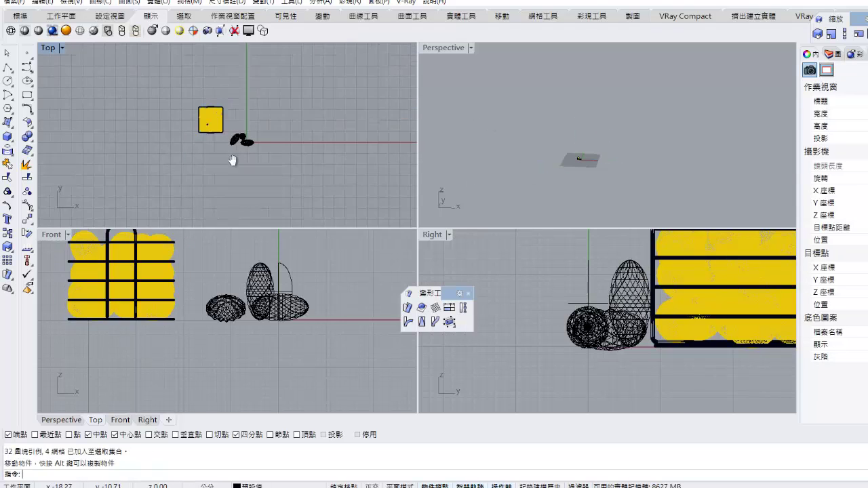
scroll(231, 155, "up", 6)
right_click_drag(560, 298, 532, 311)
scroll(587, 164, "up", 6)
scroll(577, 134, "up", 5)
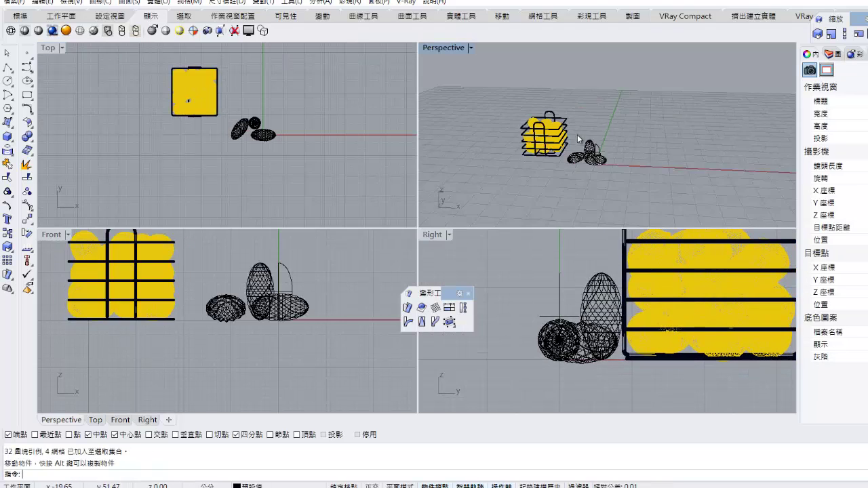
left_click(495, 192)
left_click(14, 2)
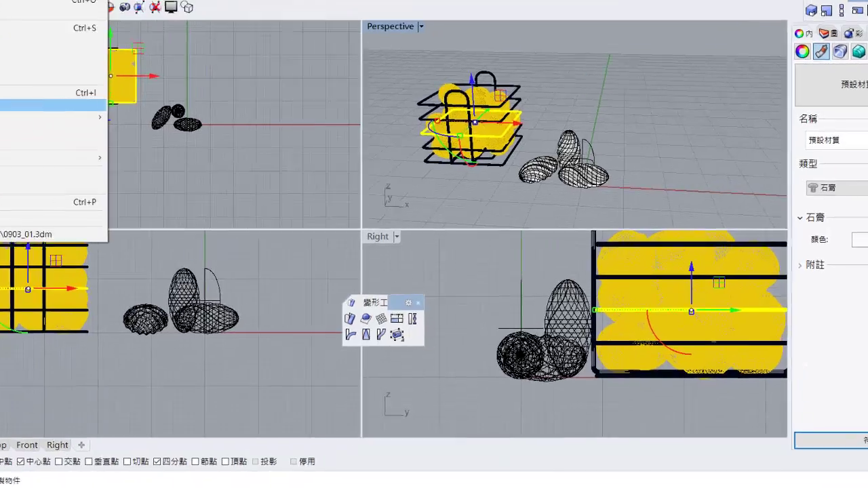
left_click(27, 118)
double_click(197, 106)
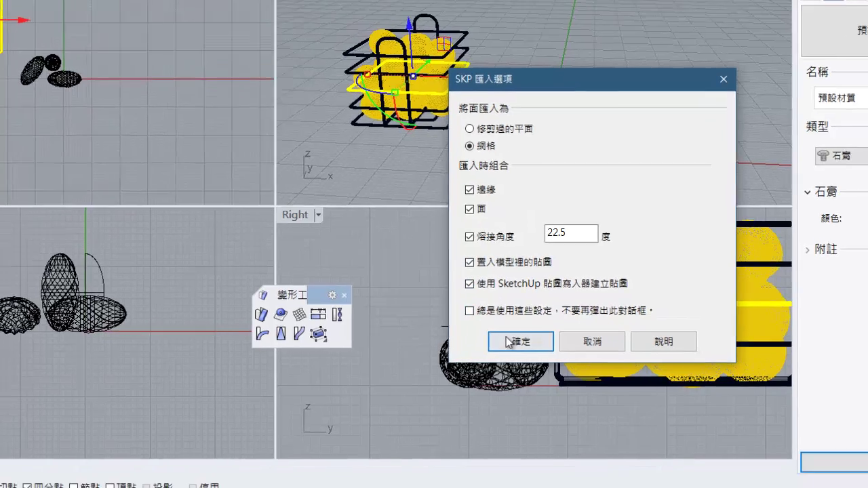
left_click(487, 367)
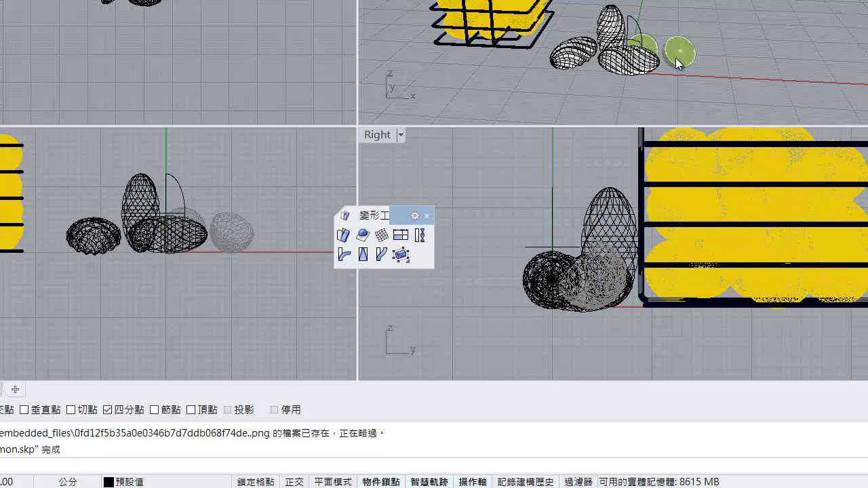
Scale up both newly imported lime halves so they are larger relative to the ellipsoids.
left_click(676, 57)
left_click(654, 51, "shift")
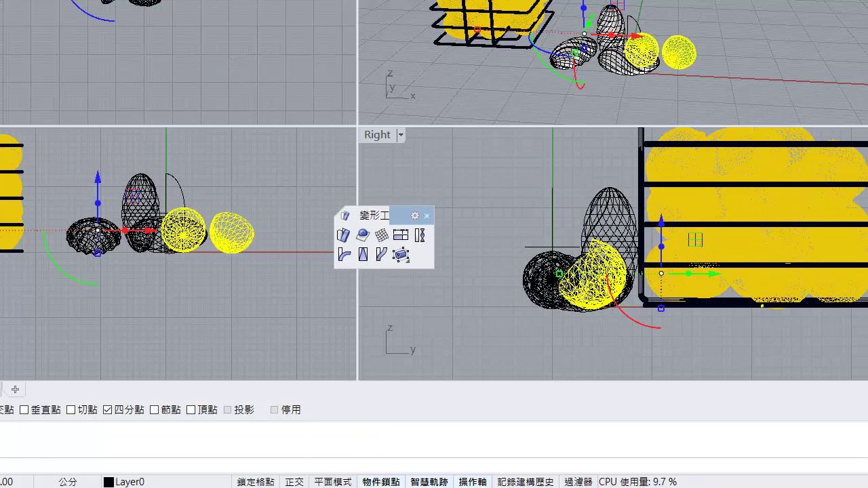
left_click(642, 69)
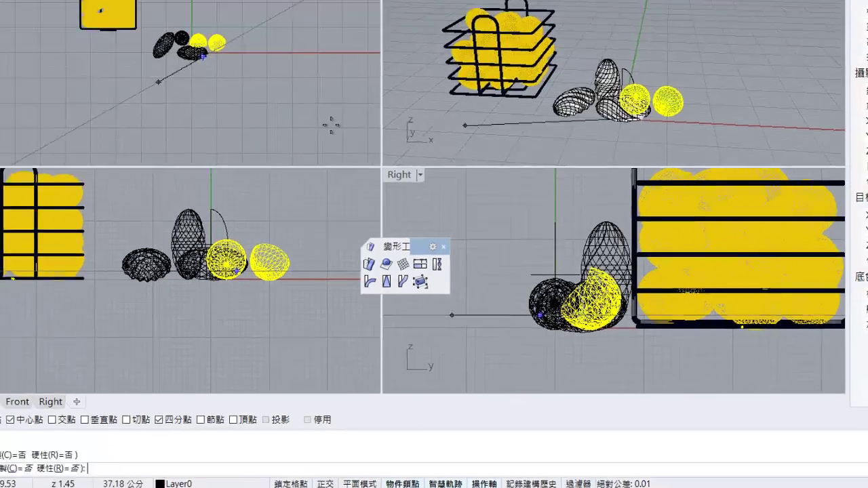
key("Escape")
scroll(264, 136, "up", 5)
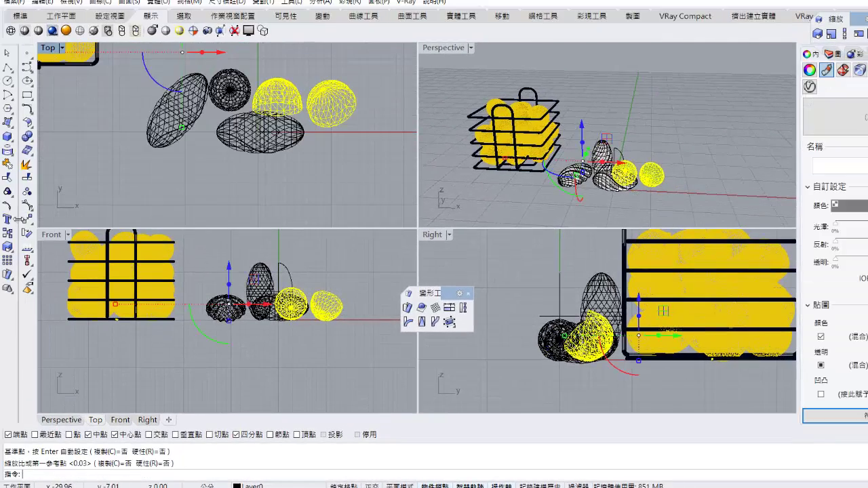
left_click(8, 247)
left_click(302, 104)
left_click(321, 104)
left_click(332, 104)
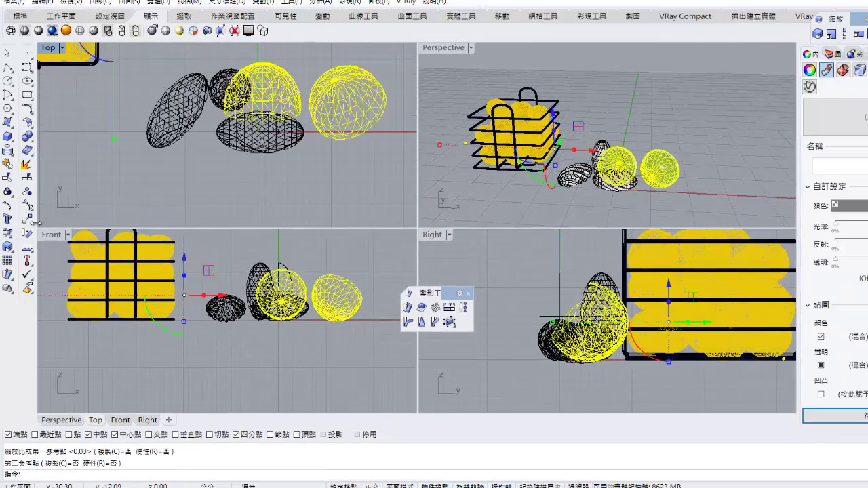
Move both enlarged lime halves back about 6.67 cm along Y, behind the horizontal ellipsoid.
left_click(32, 223)
left_click(40, 225)
left_click(300, 194)
left_click(305, 146)
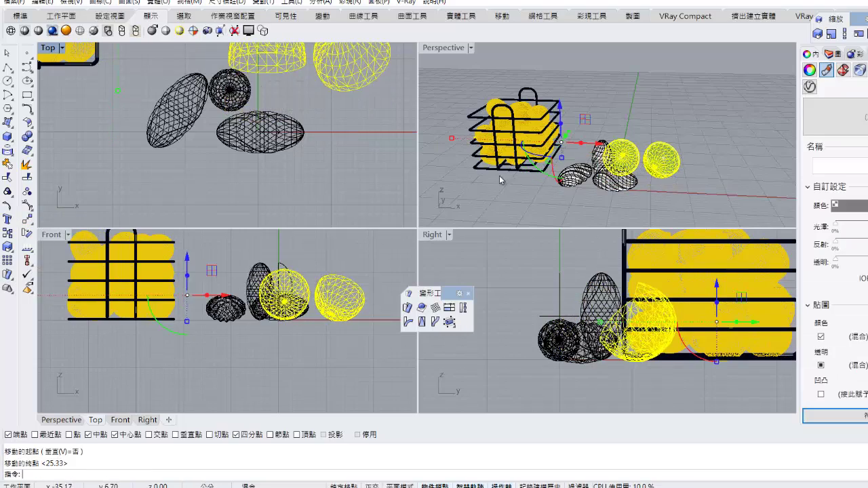
Move both lime halves right along X, clear of the three ellipsoids.
left_click(499, 179)
double_click(444, 48)
scroll(441, 230, "up", 3)
left_click(475, 274)
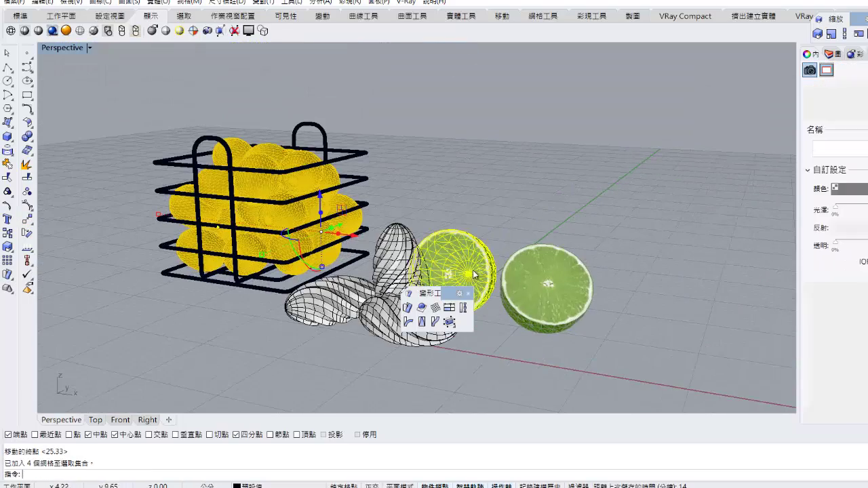
left_click(537, 286, "shift")
double_click(63, 47)
left_click(24, 224)
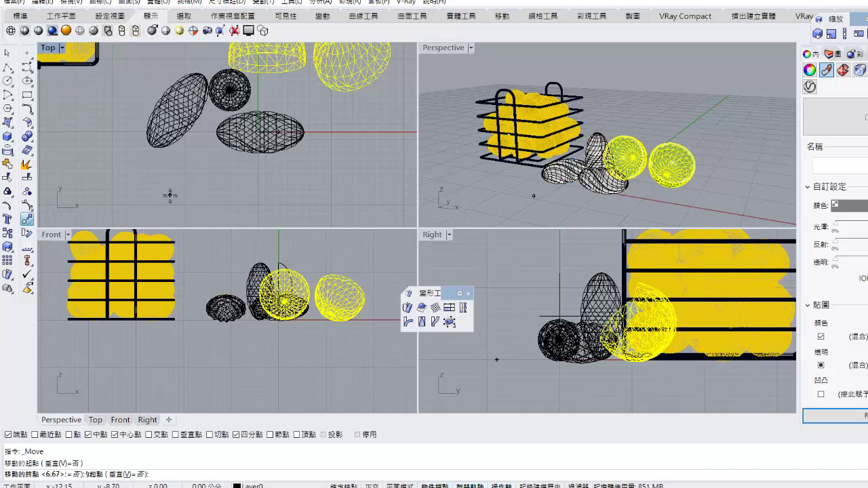
left_click(171, 194)
left_click(215, 201)
Move the three ellipsoids and their curves back and to the left, in line with the lime halves.
scroll(232, 175, "down", 3)
left_click_drag(215, 118, 288, 159)
left_click_drag(267, 107, 252, 82)
left_click(312, 171)
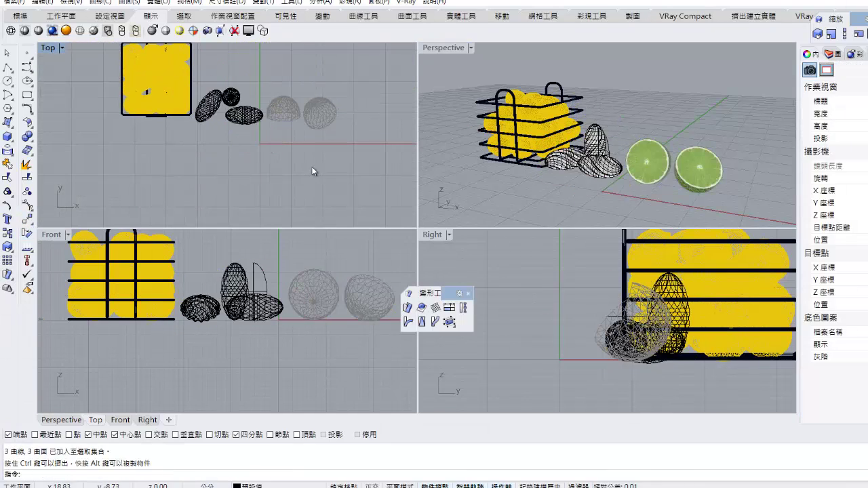
Move the upright ellipsoid right and slightly back so it stands behind the centre of the horizontal one.
scroll(241, 141, "up", 3)
scroll(597, 156, "up", 6)
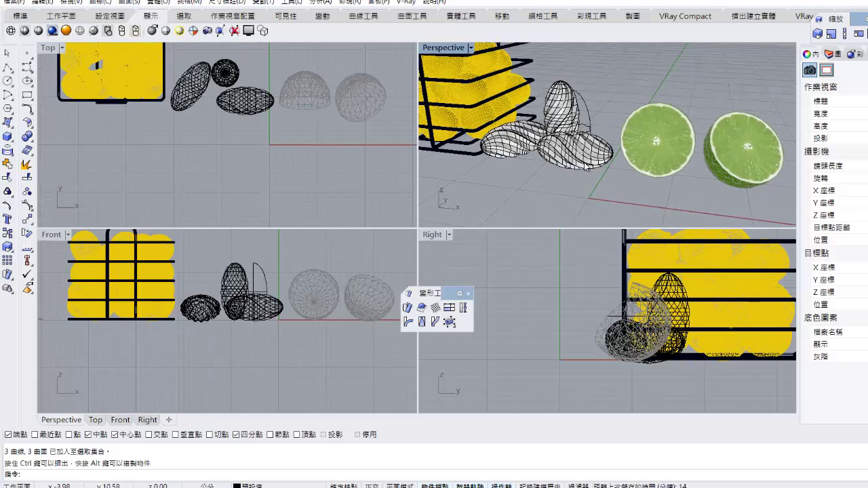
left_click(575, 151)
left_click_drag(248, 132, 244, 95)
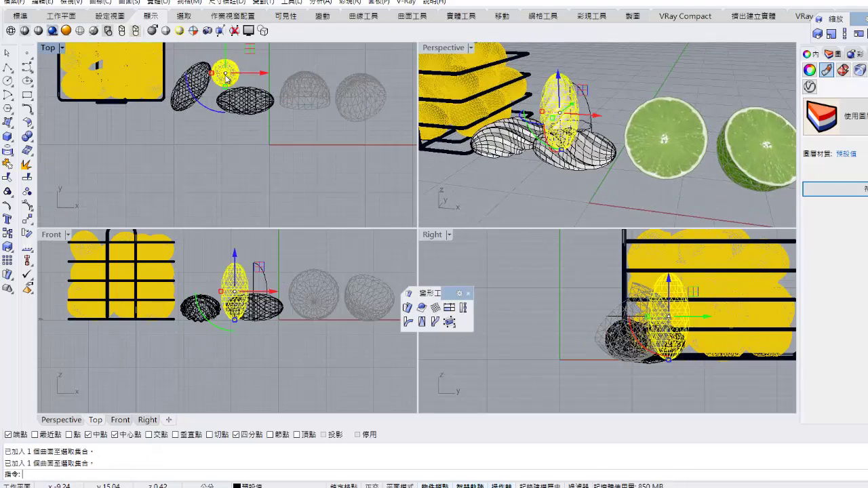
left_click(398, 191)
scroll(433, 209, "down", 3)
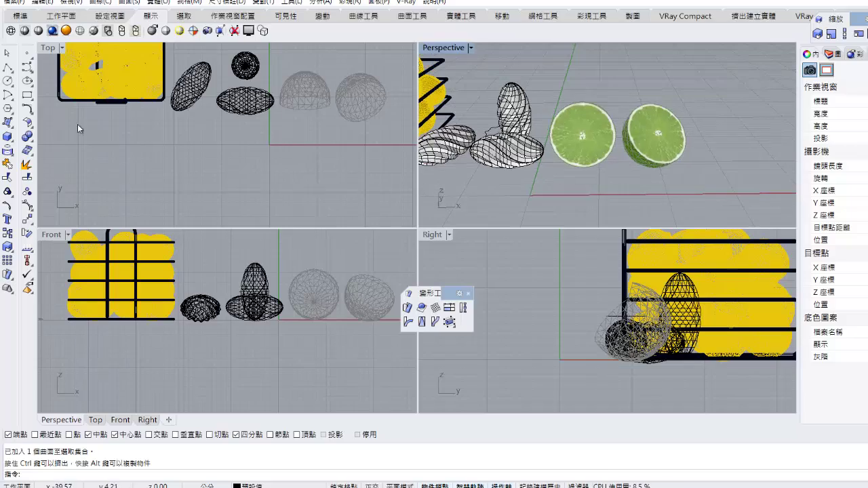
Draw a large thin box as a floor slab beneath all the objects, with its second base corner at about (145, -100).
scroll(237, 156, "down", 4)
left_click(8, 82)
scroll(310, 105, "down", 3)
left_click(170, 27)
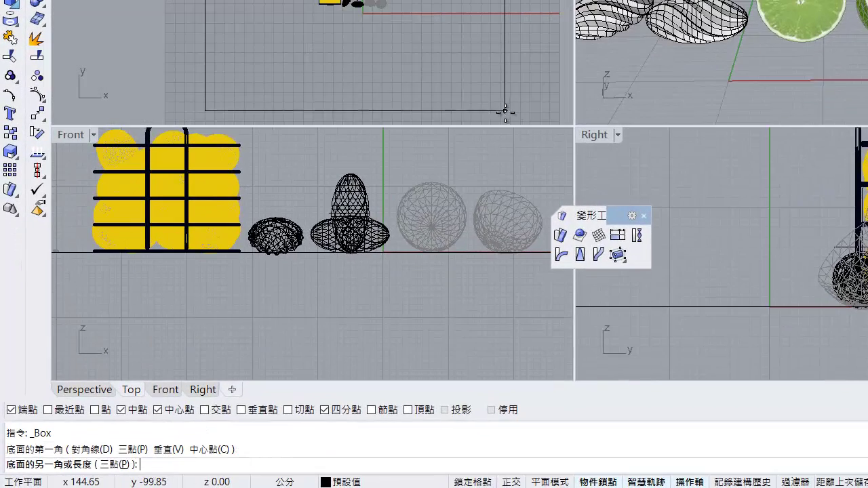
left_click(505, 111)
left_click(398, 266)
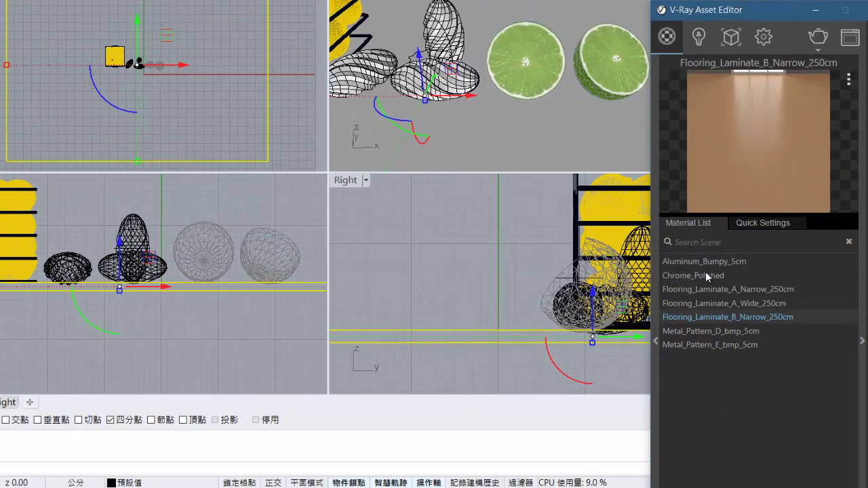
Apply the Flooring_Laminate_A_Narrow_250cm V-Ray material to the floor box.
left_click(706, 288)
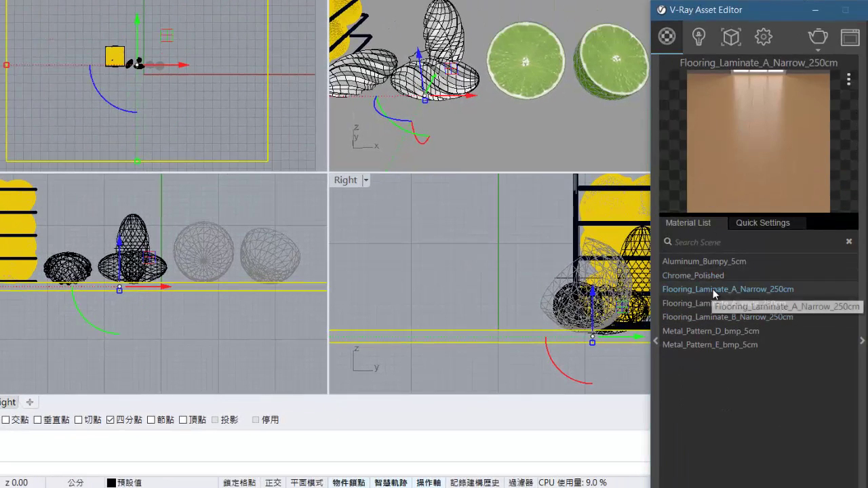
right_click(708, 288)
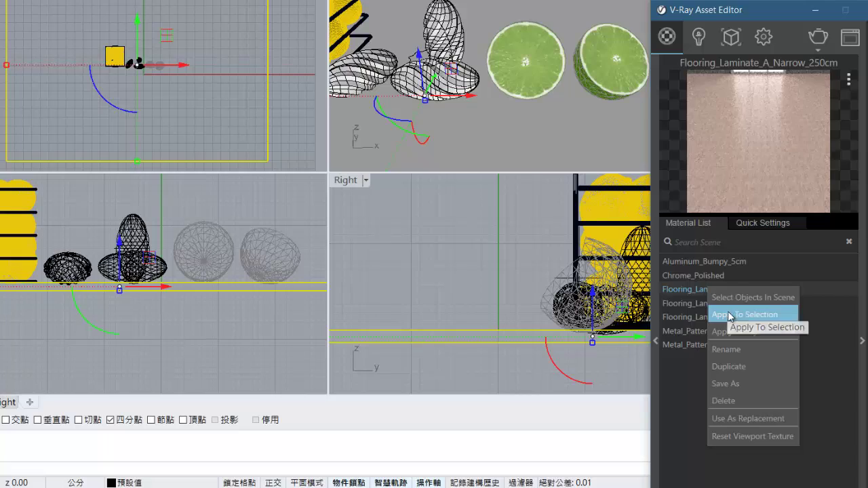
left_click(729, 315)
Apply Metal_Pattern_D_bmp_5cm to the horizontal ellipsoid and Metal_Pattern_E_bmp_5cm to the diagonal ellipsoid.
right_click(699, 331)
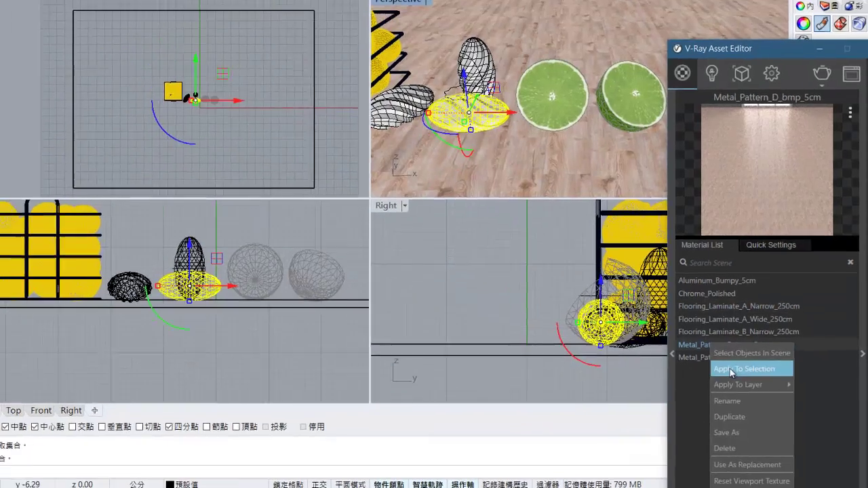
left_click(720, 358)
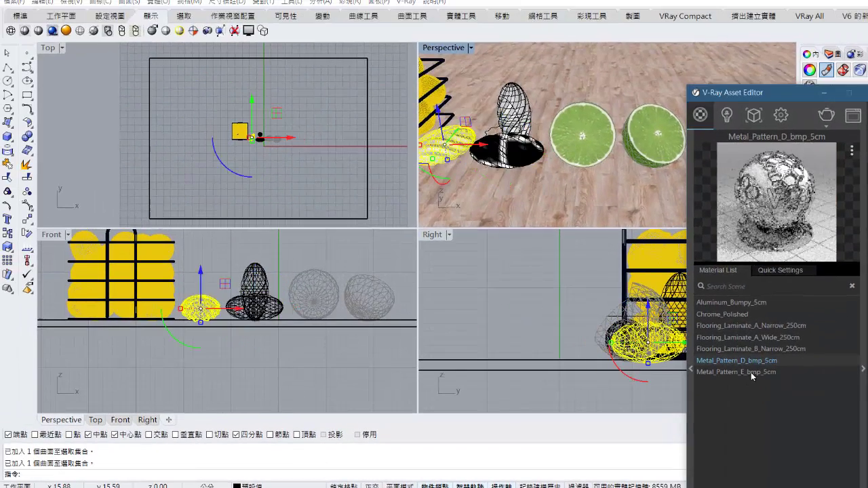
right_click(751, 372)
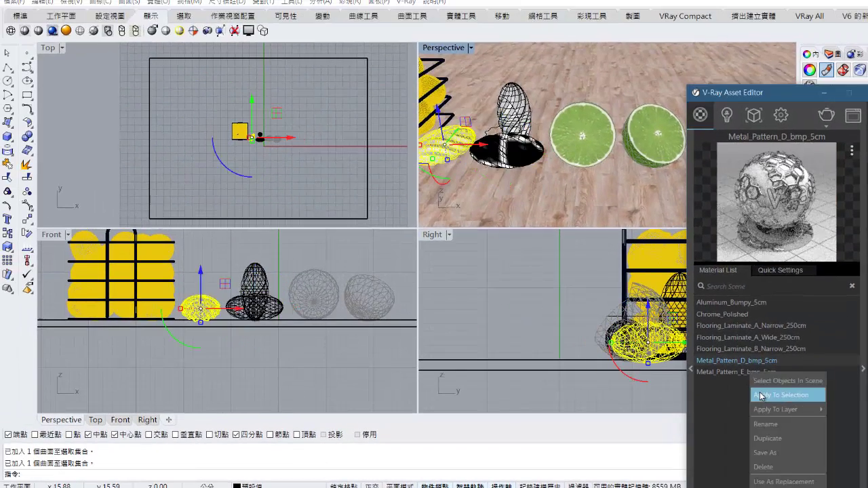
left_click(767, 394)
Apply Chrome_Polished to the upright ellipsoid and the horizontal ellipsoid, and select the diagonal ellipsoid.
left_click(722, 314)
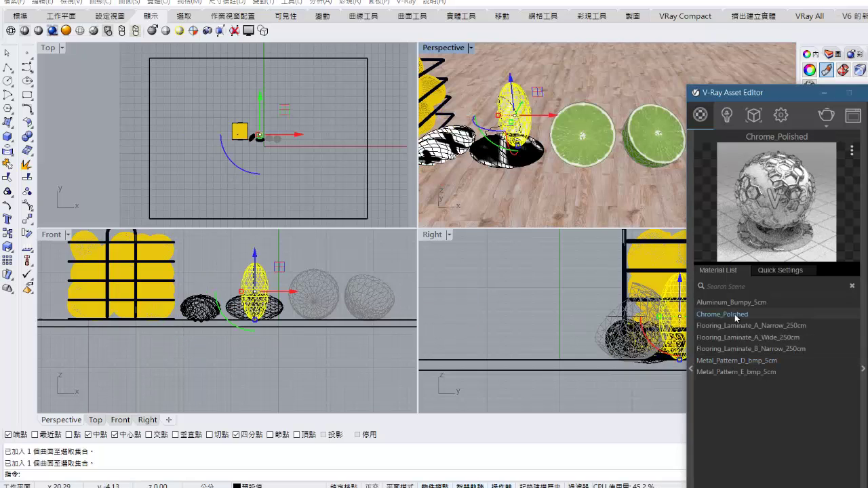
right_click(731, 315)
left_click(743, 335)
left_click(507, 157)
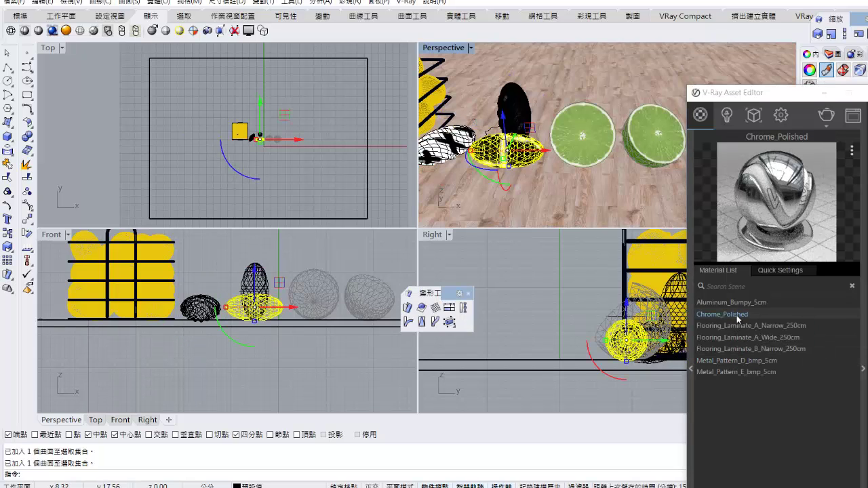
right_click(736, 315)
left_click(747, 337)
left_click(453, 145)
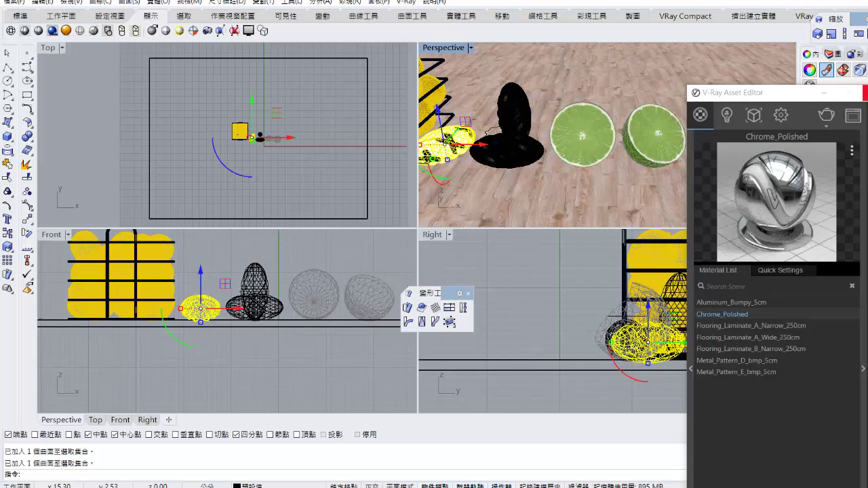
Put the V-Ray Asset Editor away and switch the current renderer to Rhino Render.
left_click(849, 92)
left_click(350, 2)
mouse_move(400, 258)
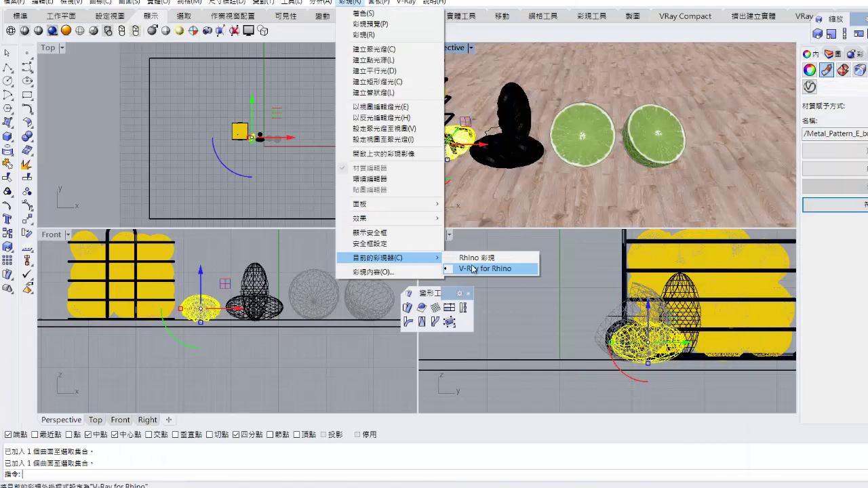
left_click(478, 269)
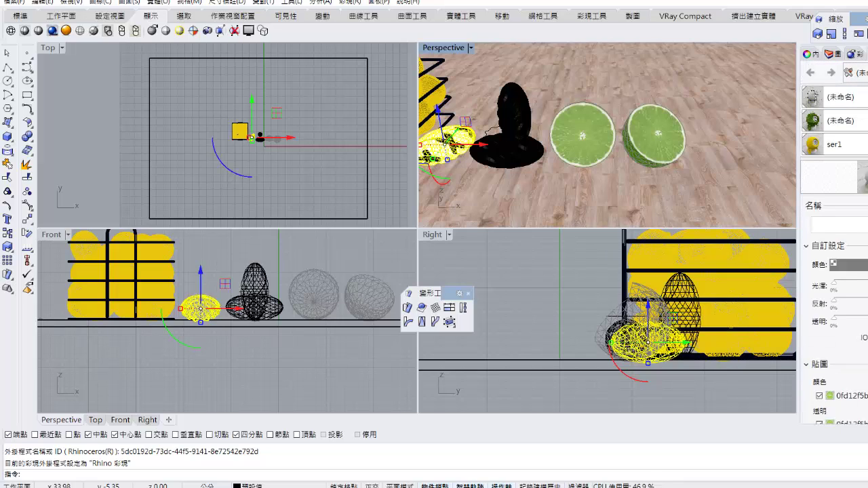
Create a new Metal material and assign it to the diagonal ellipsoid and the horizontal ellipsoid.
left_click(807, 149)
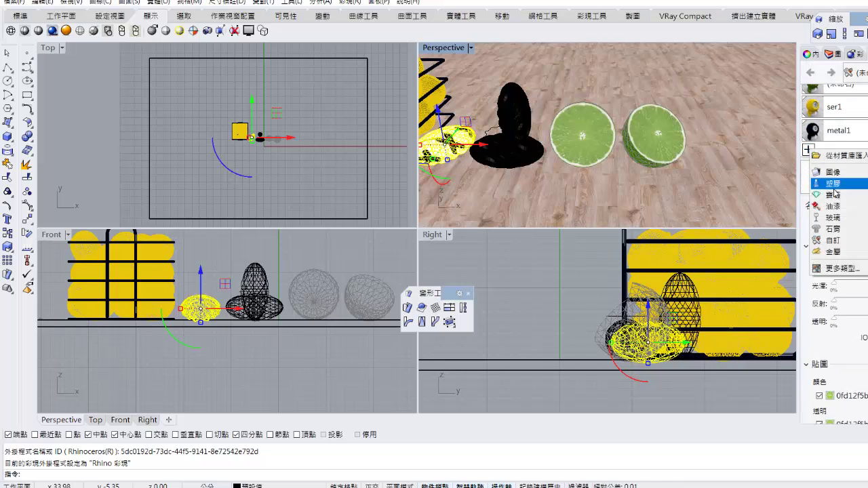
left_click(833, 251)
right_click(829, 182)
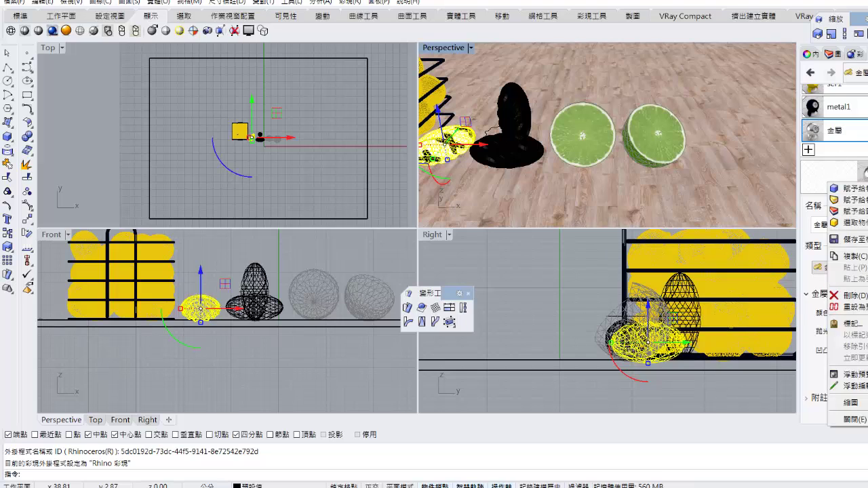
left_click(851, 188)
left_click(531, 148)
right_click(828, 179)
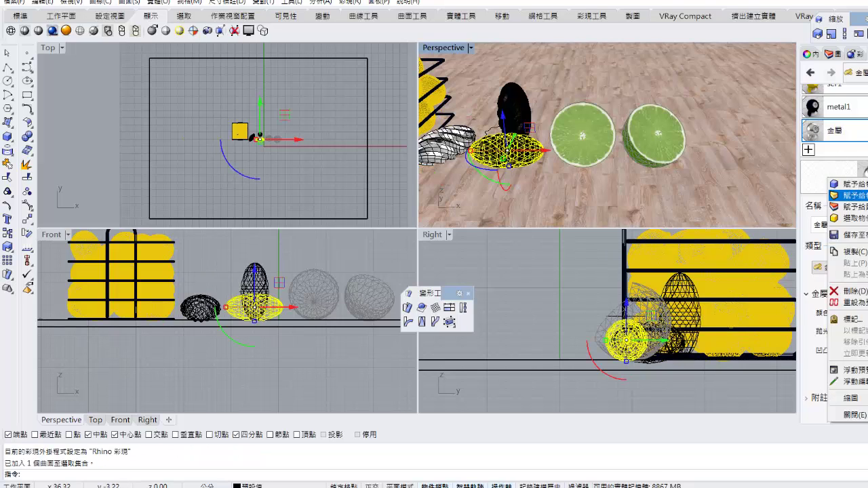
left_click(851, 186)
Maximize the Perspective view, centre it on the basket and ellipsoids, and try to select the upright ellipsoid.
left_click(110, 16)
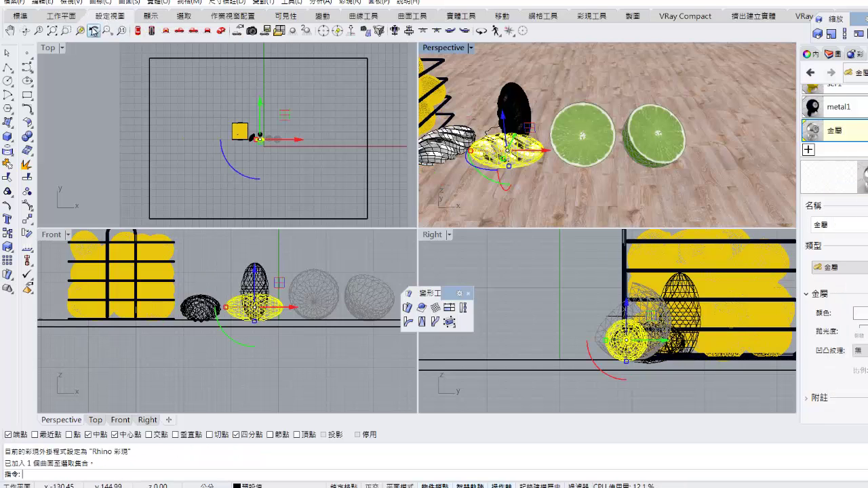
left_click(10, 31)
left_click_drag(421, 51, 430, 58)
double_click(438, 48)
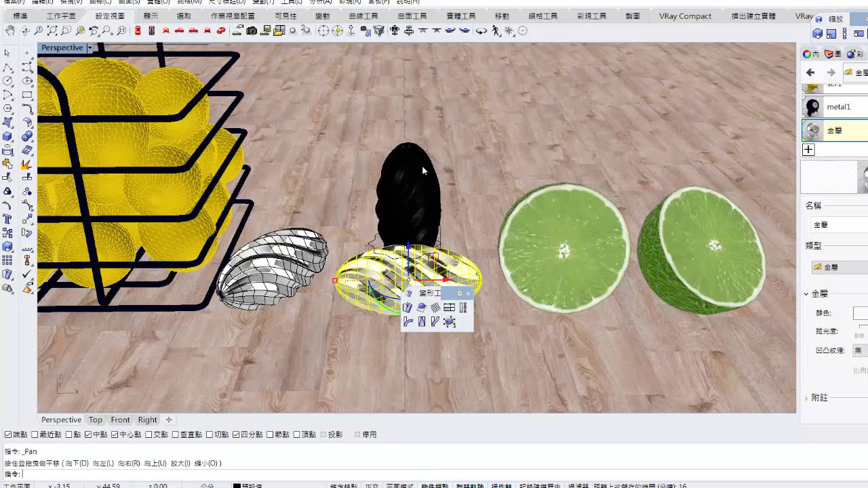
left_click(10, 30)
left_click_drag(300, 135, 416, 139)
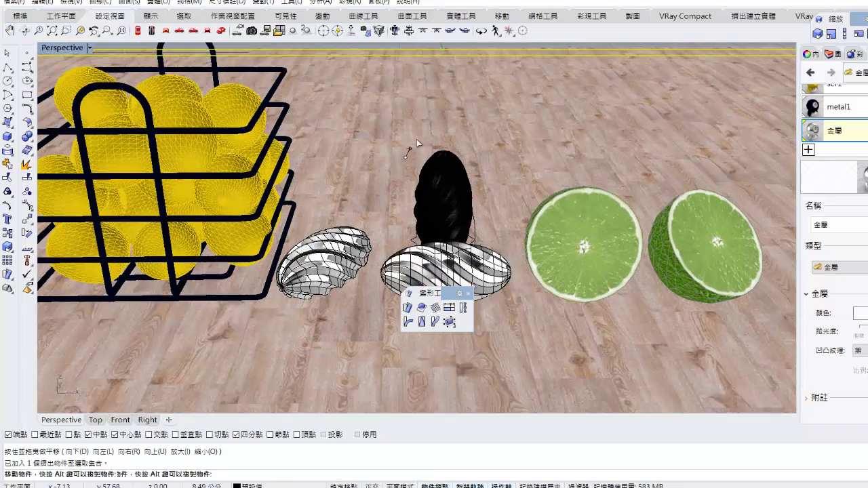
left_click(442, 183)
left_click(524, 166)
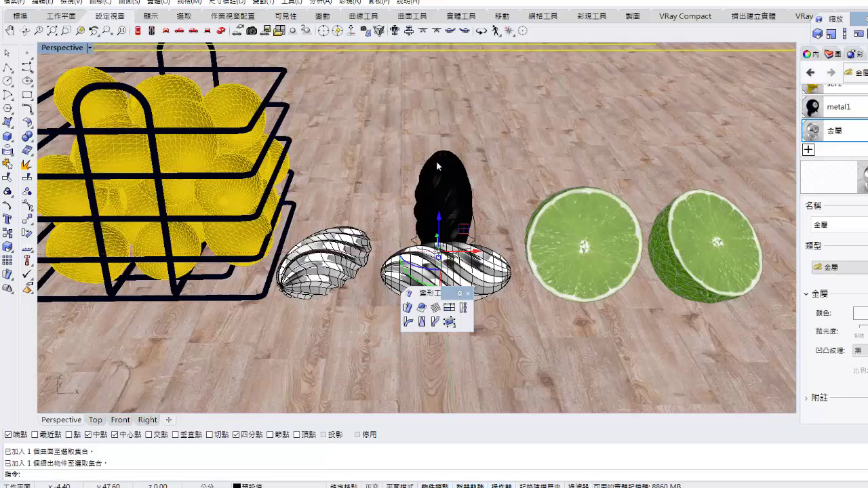
Select the basket with all its lemons and match its material to that of the upright ellipsoid.
left_click(239, 128)
left_click(231, 179, "shift")
left_click(195, 153, "shift")
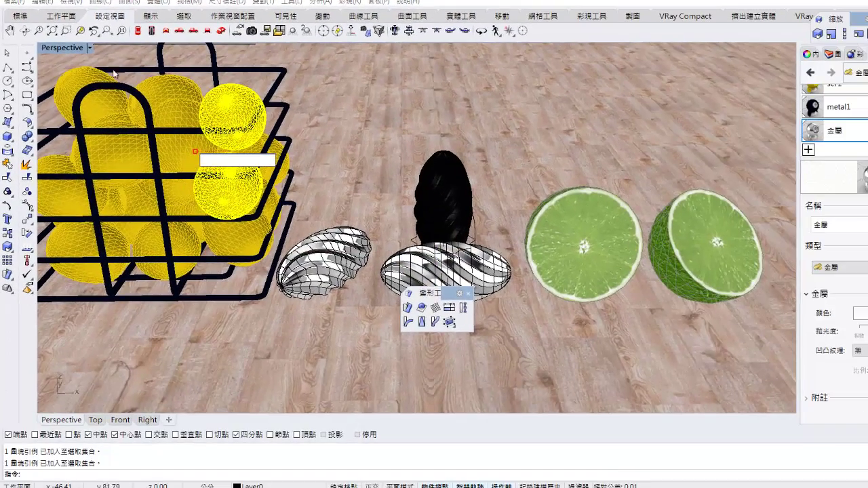
double_click(81, 56)
left_click_drag(136, 107, 308, 175)
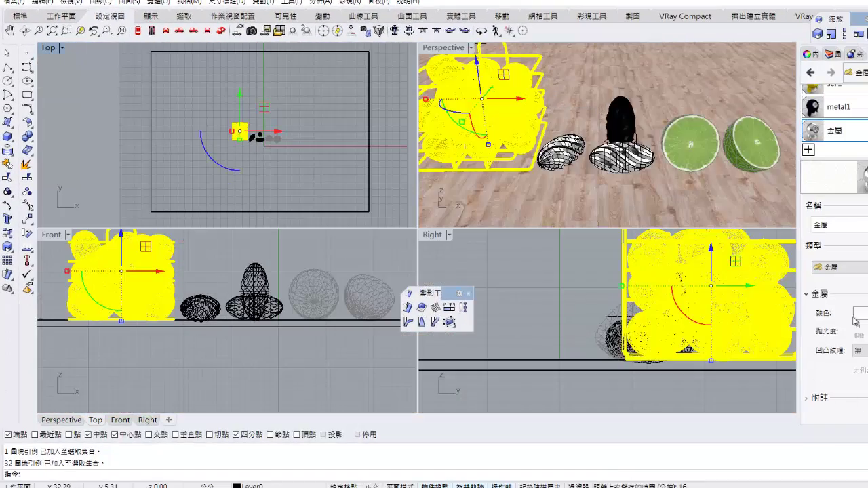
left_click(854, 57)
left_click(828, 56)
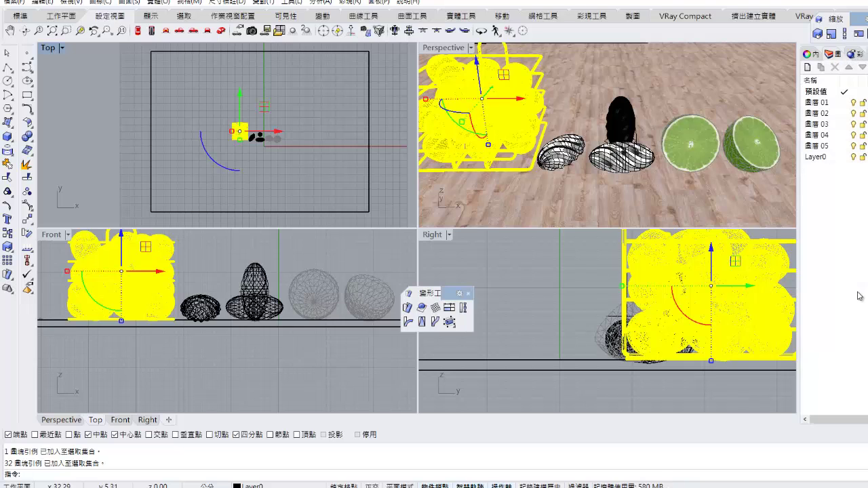
left_click(808, 54)
left_click(834, 415)
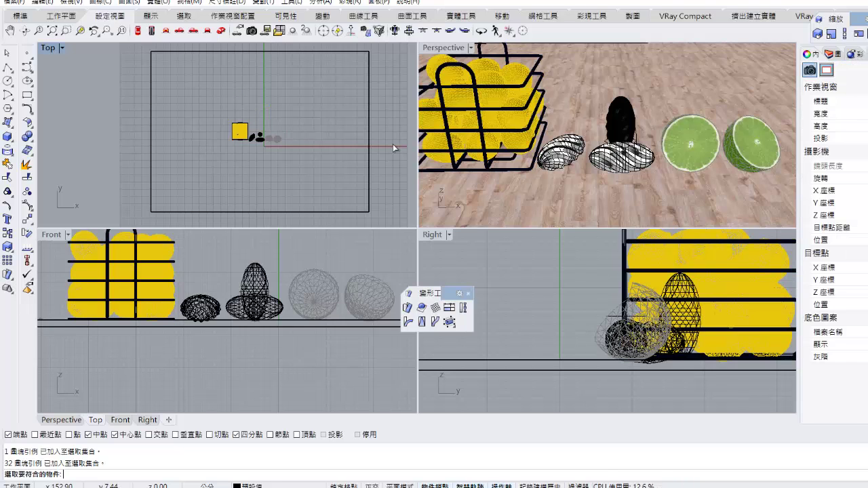
scroll(302, 150, "up", 5)
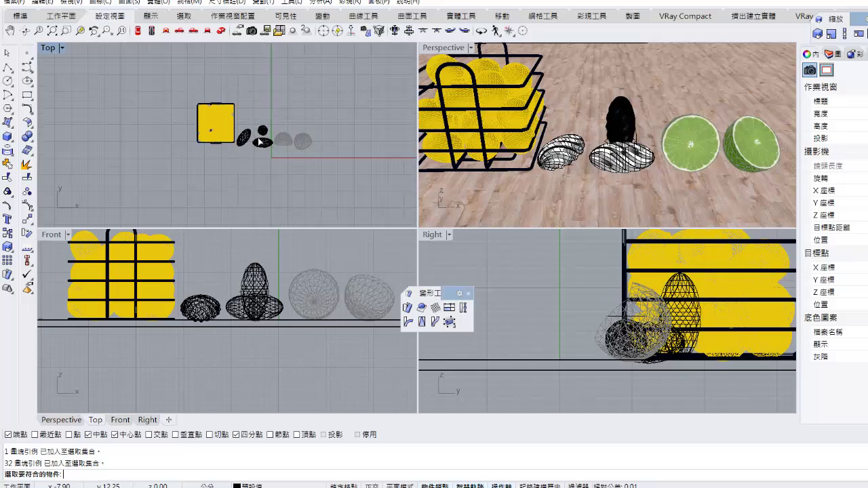
left_click(252, 129)
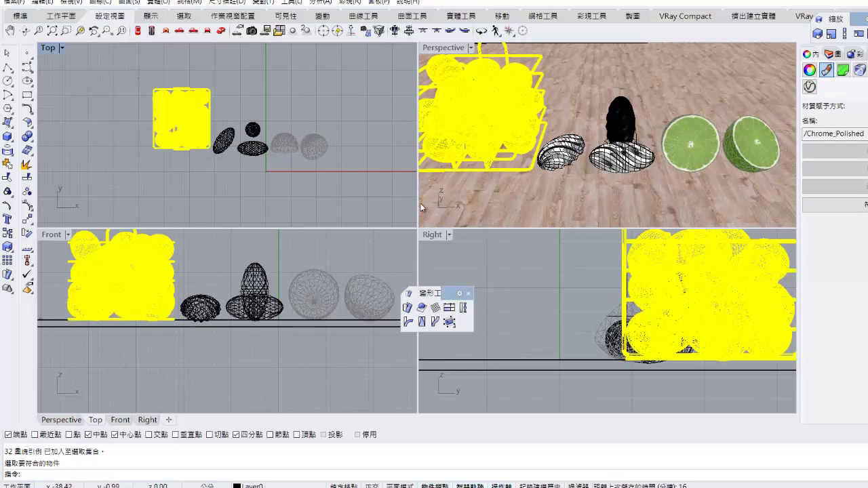
Switch the Perspective viewport to Rendered display mode, clear the selection, and maximize the viewport.
right_click_drag(421, 190, 491, 187)
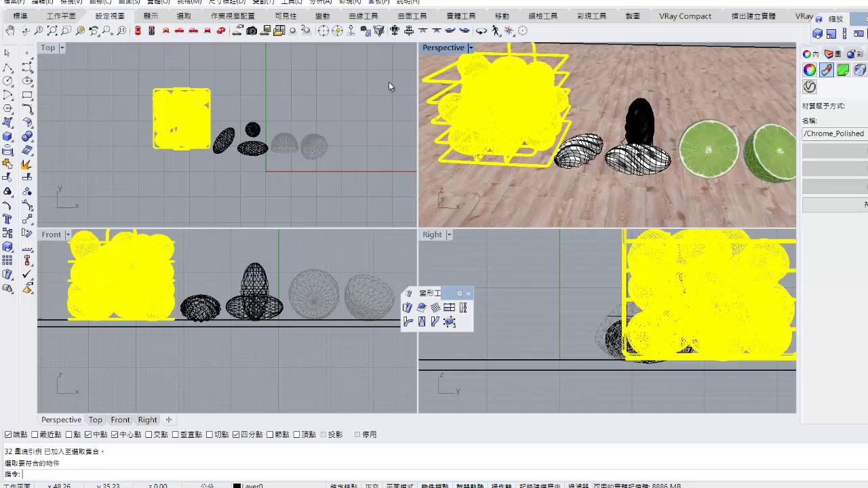
left_click(444, 49)
left_click(475, 97)
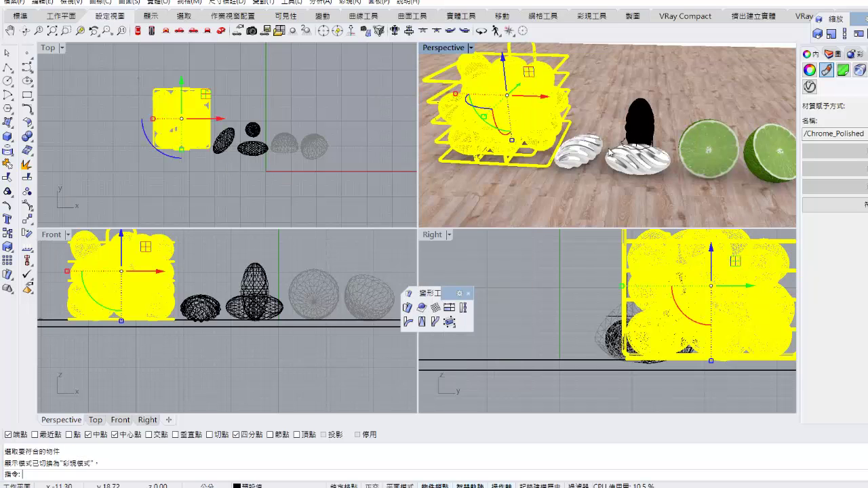
left_click(343, 215)
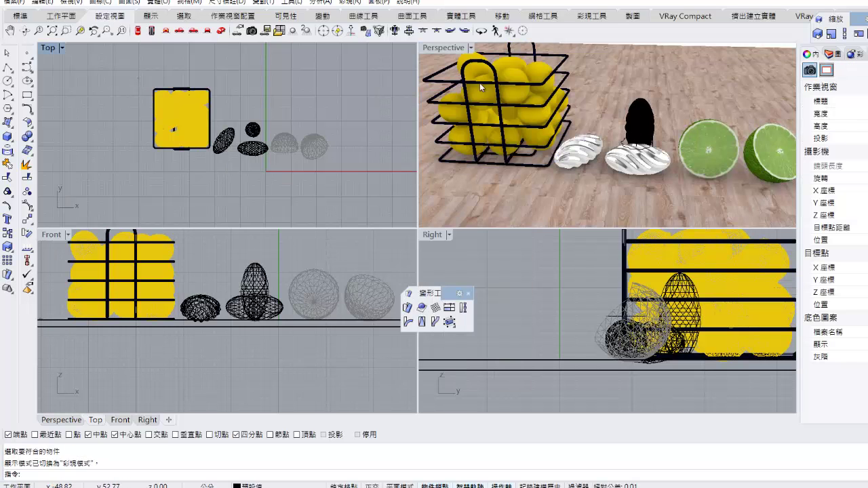
double_click(455, 50)
right_click_drag(392, 153, 390, 194)
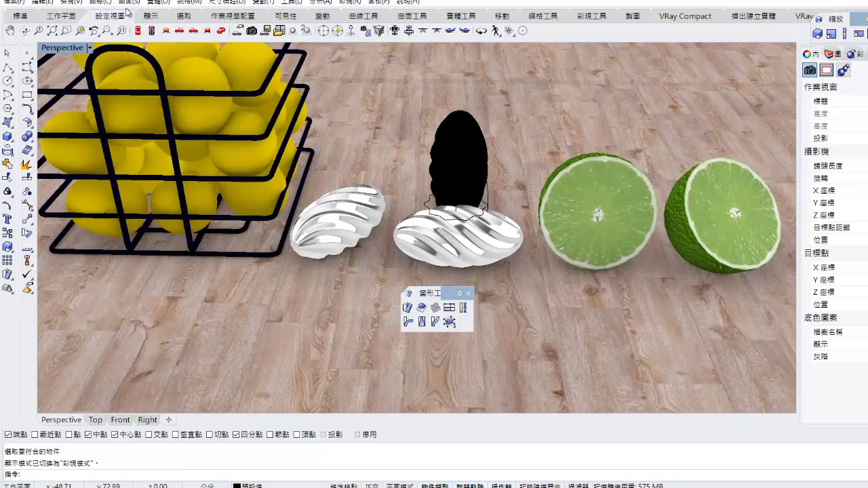
Capture the Perspective view at viewport resolution to a JPEG file named 0907_1 on the Desktop.
left_click(99, 2)
mouse_move(147, 34)
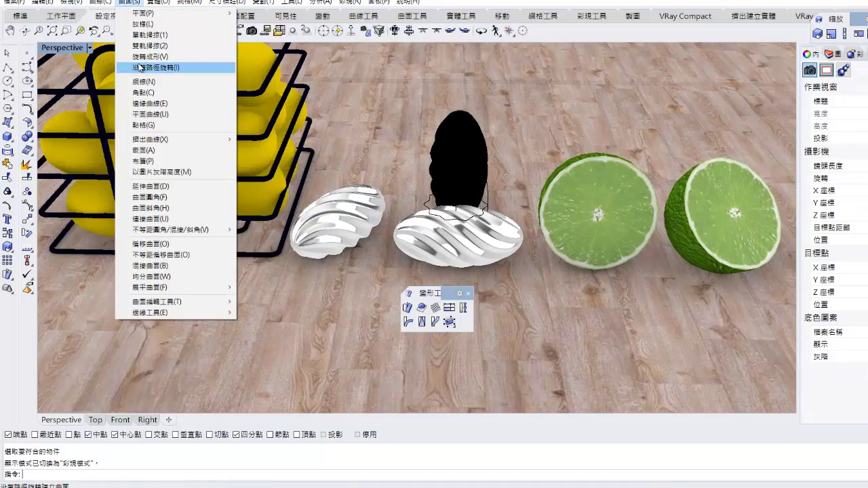
left_click(40, 3)
left_click(71, 2)
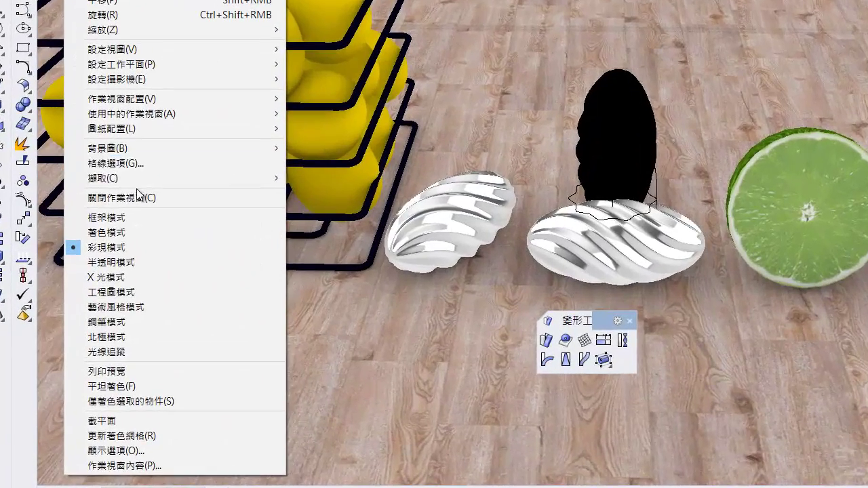
mouse_move(163, 192)
left_click(309, 178)
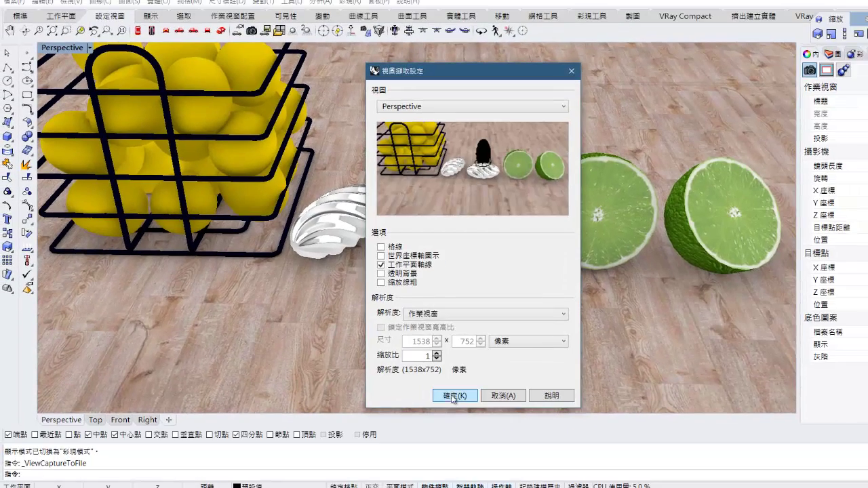
left_click(450, 396)
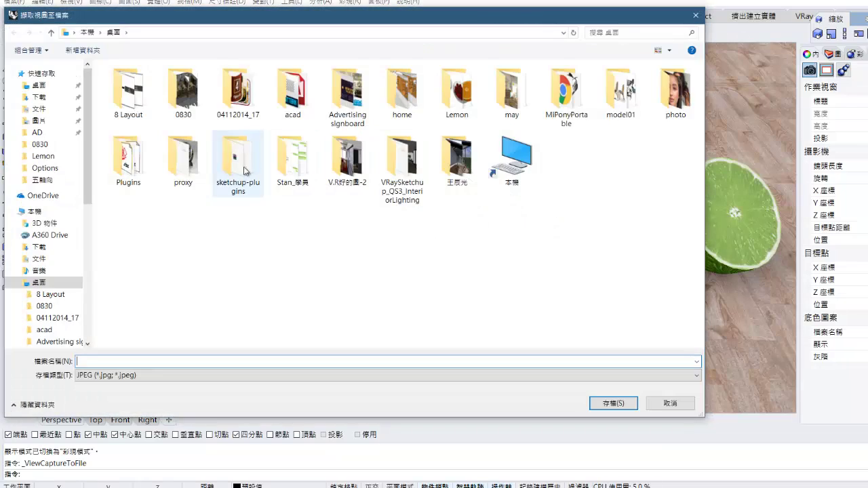
type("0907")
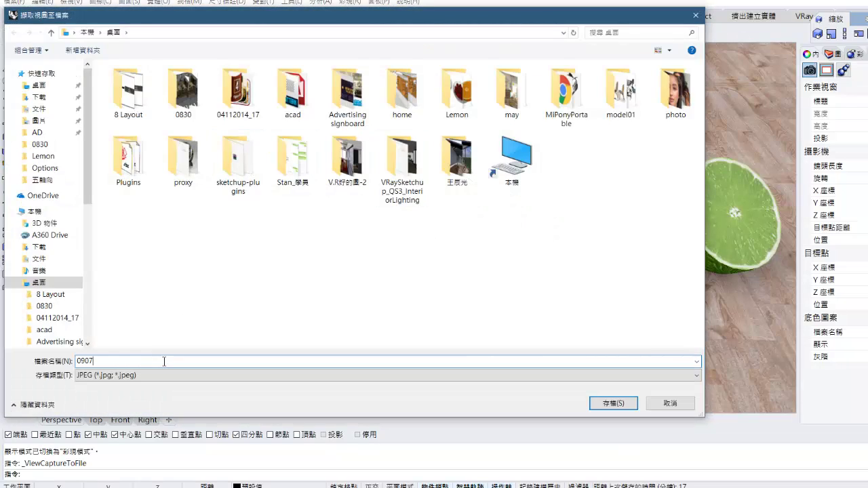
type("_1")
key("Return")
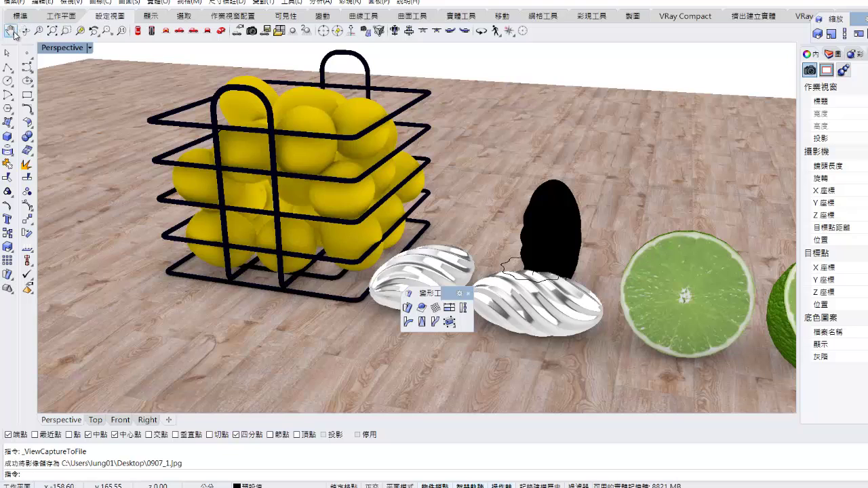
Reframe the Perspective view so the basket, the ellipsoids and both lime halves fit in the picture.
left_click(13, 32)
left_click_drag(492, 196, 384, 152)
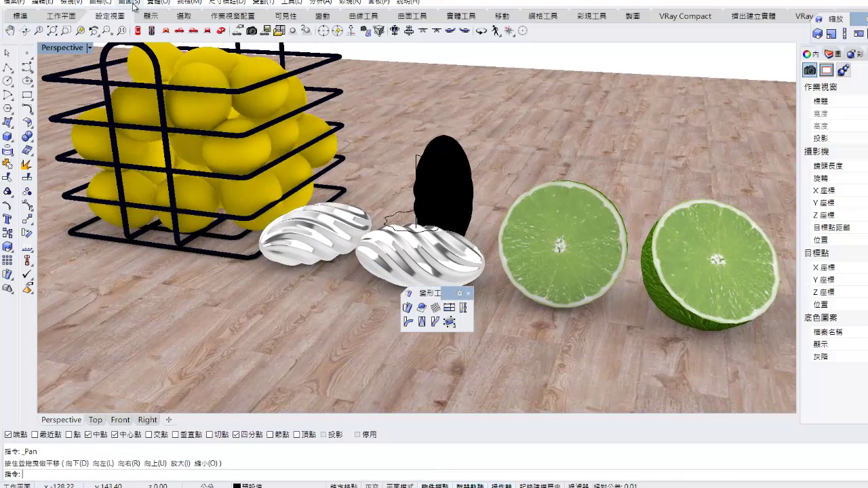
left_click(70, 5)
left_click(116, 169)
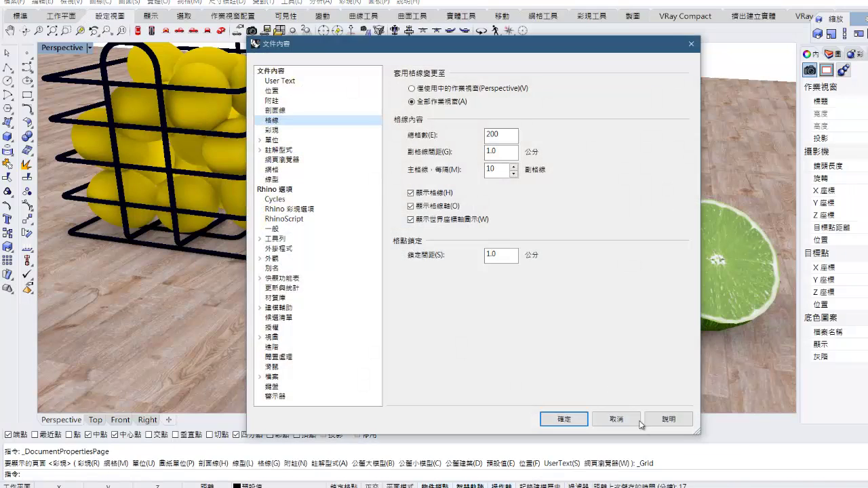
left_click(639, 421)
Capture the reframed Perspective view to a JPEG file named 0907_2 on the Desktop.
left_click(71, 2)
mouse_move(97, 188)
left_click(251, 186)
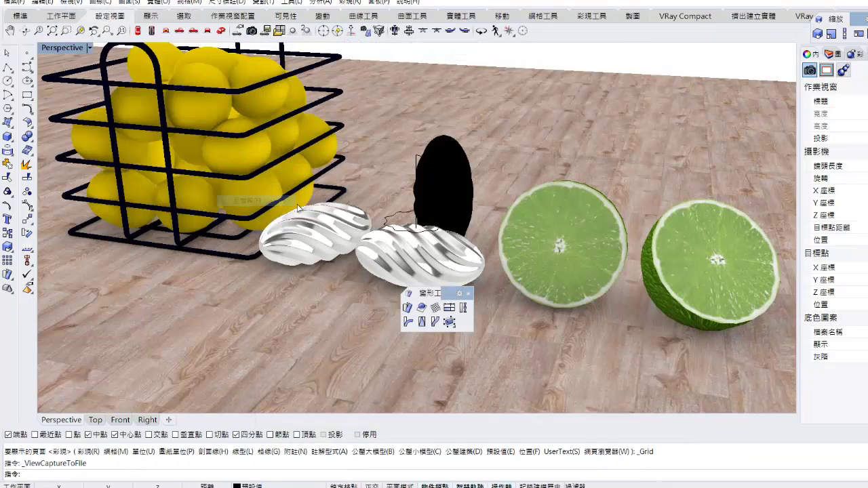
left_click(468, 396)
left_click(512, 159)
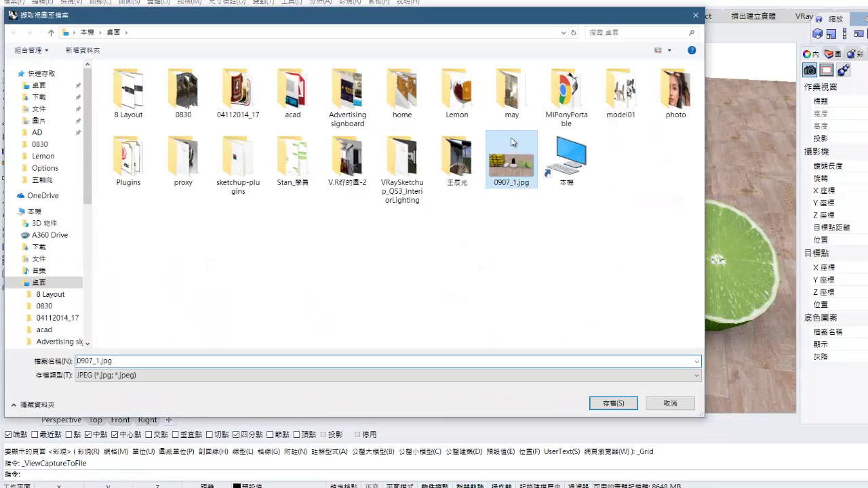
left_click(122, 360)
type("0907_2")
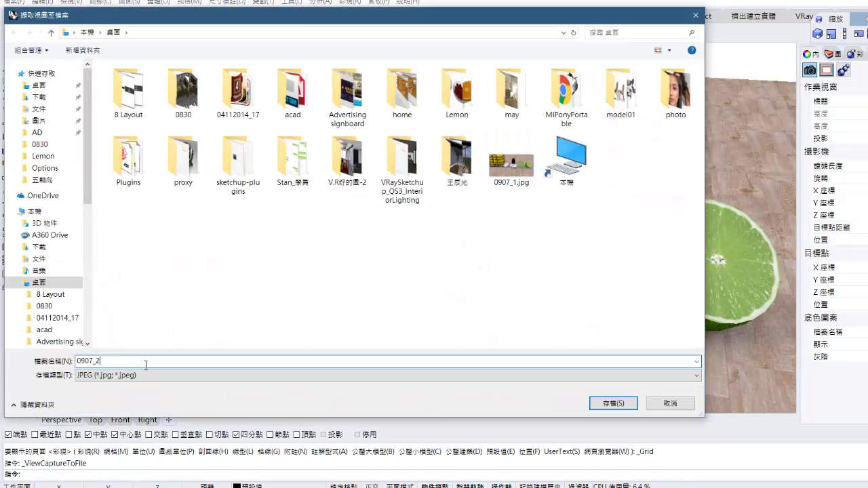
left_click(619, 405)
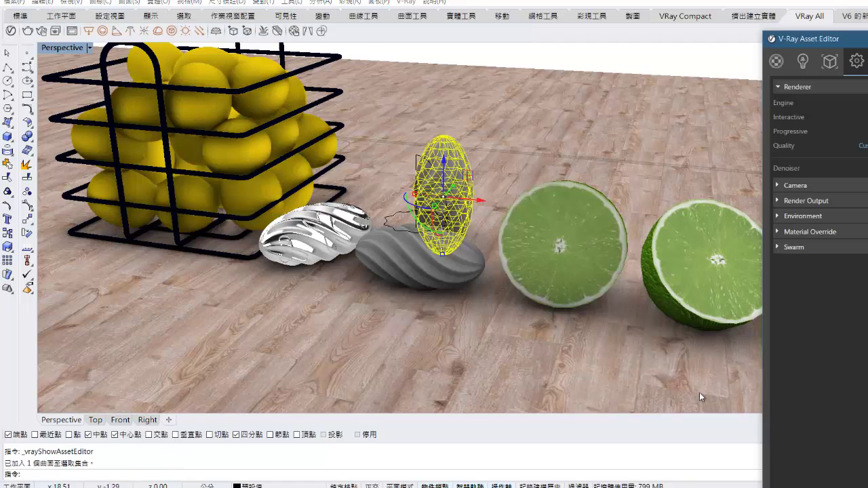
Render the Perspective view of the scene with V-Ray.
left_click(804, 15)
left_click(28, 31)
key("Return")
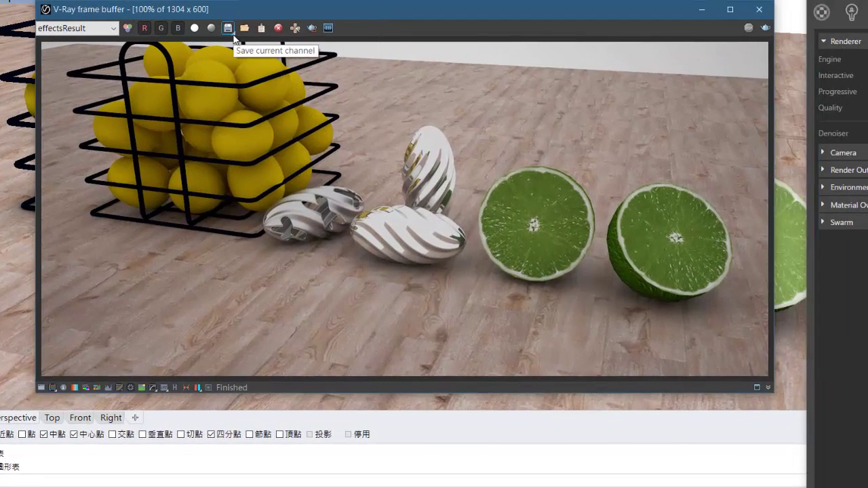
Save the V-Ray render's effectsResult channel as a JPEG file named 0907_3 on the Desktop and close the frame buffer.
left_click(227, 28)
left_click(246, 436)
left_click(207, 383)
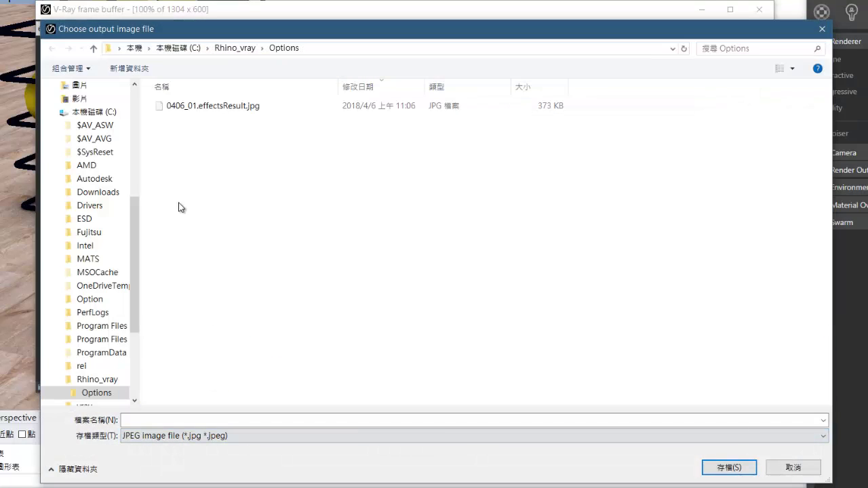
scroll(122, 224, "up", 6)
left_click(79, 331)
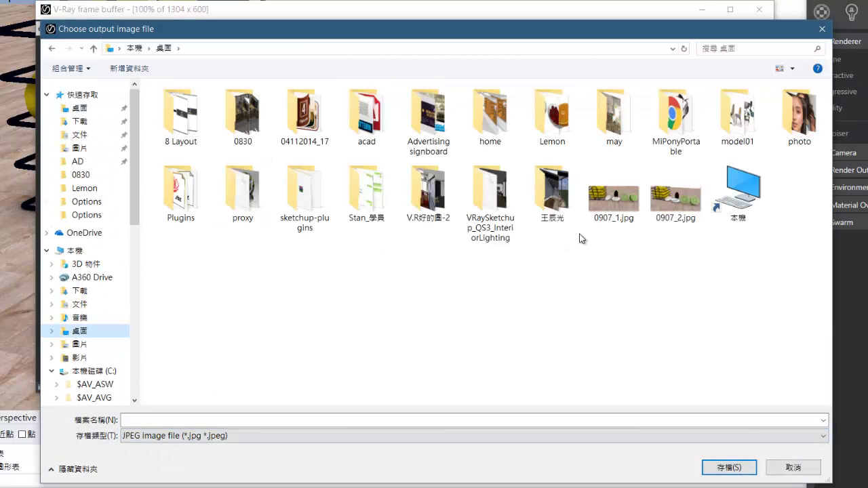
left_click(675, 193)
left_click(166, 420)
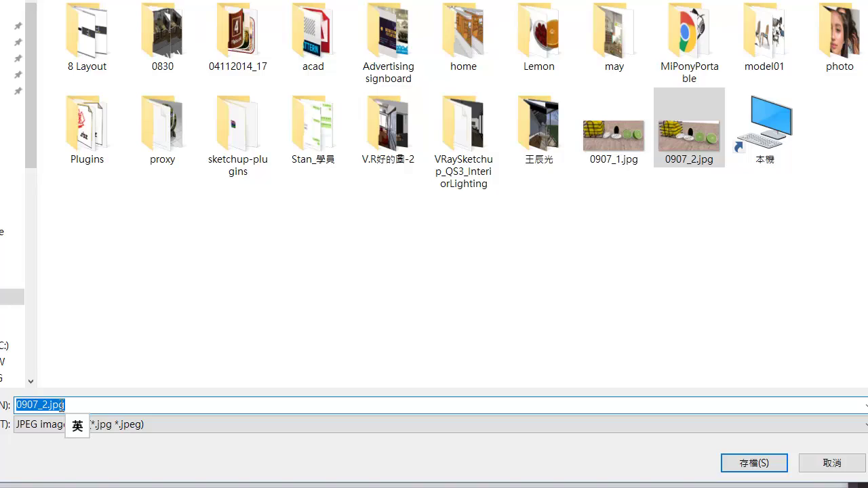
left_click_drag(42, 406, 163, 411)
type("3")
key("Return")
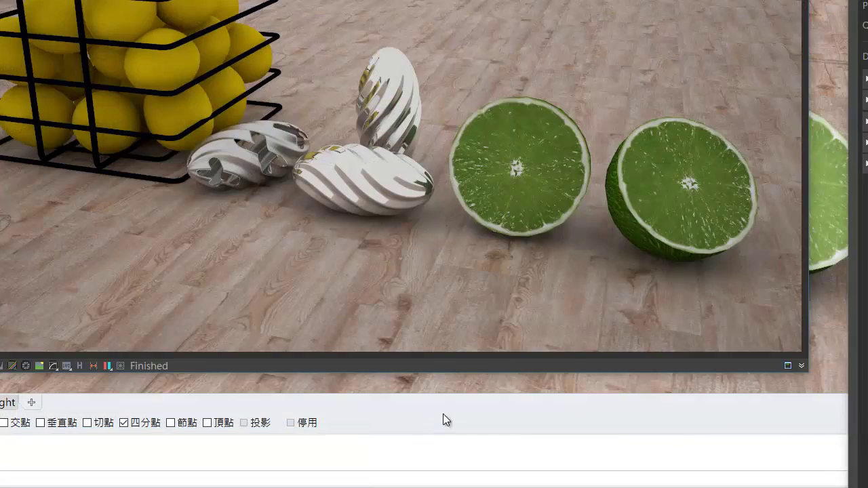
left_click(729, 41)
Reframe the Perspective view closer on the ribbed ellipsoids and both lime halves, and clear the object selection.
right_click_drag(368, 314, 374, 293)
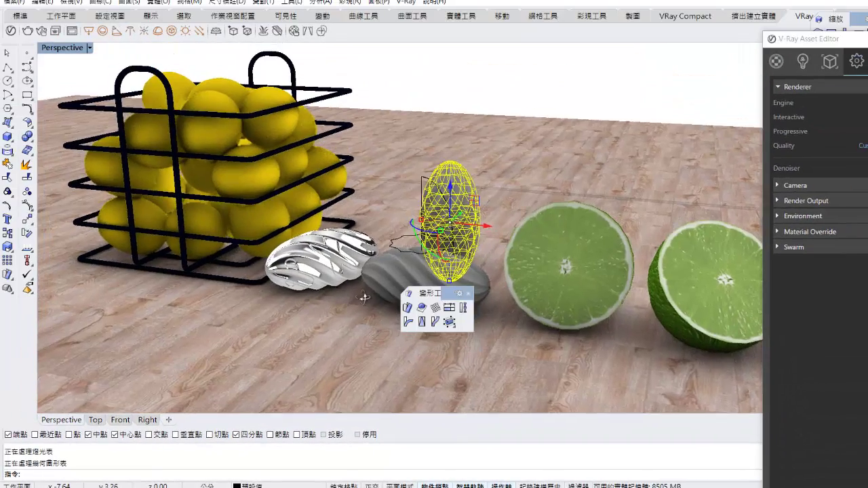
right_click_drag(581, 331, 207, 280)
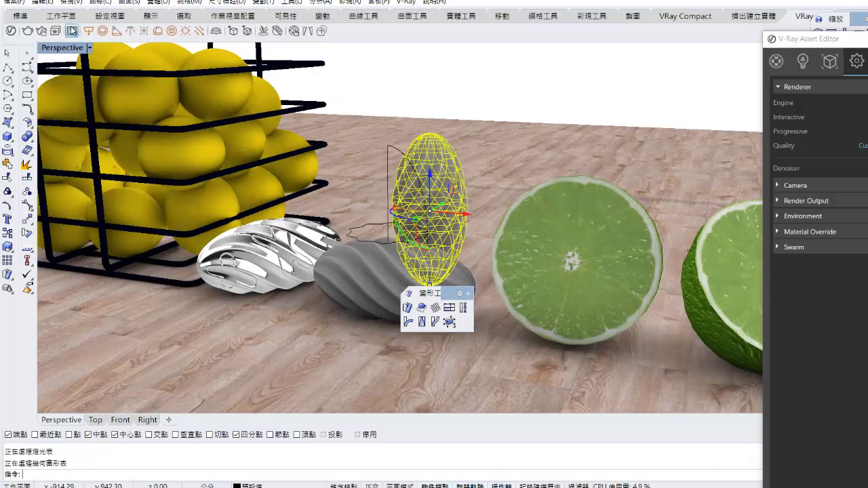
left_click(109, 16)
left_click(38, 31)
left_click_drag(496, 251, 470, 235)
left_click(10, 31)
left_click(524, 242)
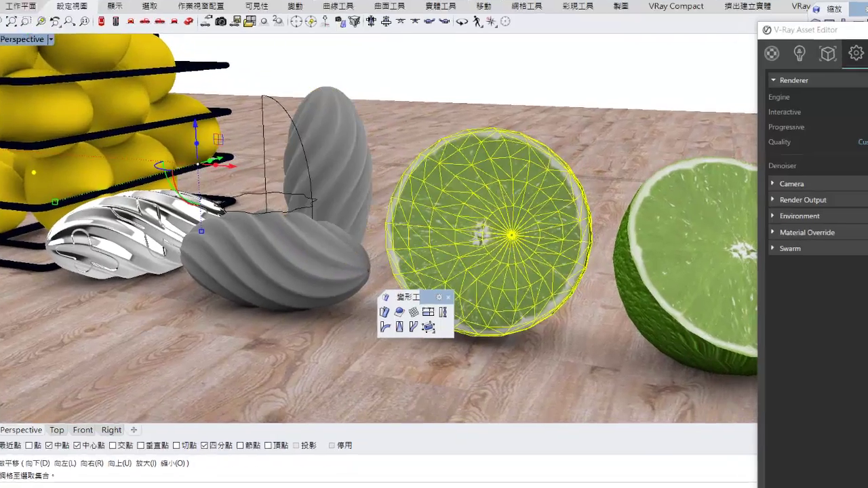
left_click(10, 30)
left_click_drag(477, 174, 464, 161)
key("Escape")
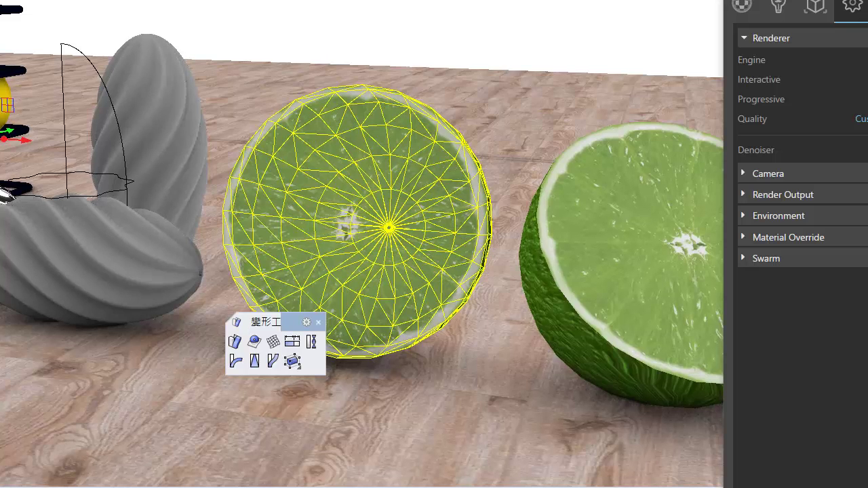
left_click(359, 41)
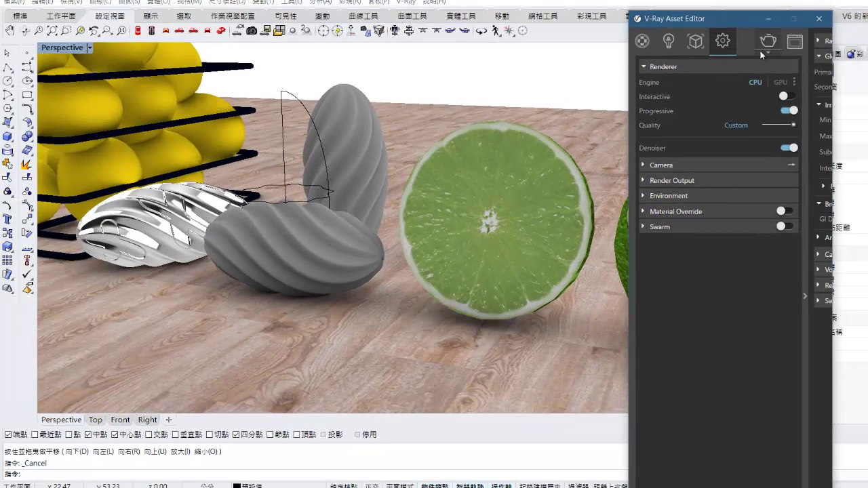
Move the V-Ray Asset Editor clear of the viewport and render the closer Perspective view with V-Ray.
left_click_drag(670, 20, 825, 207)
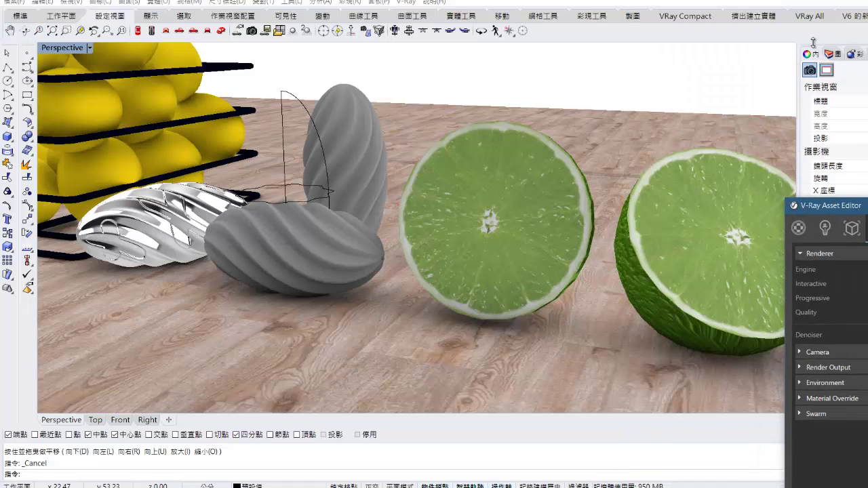
left_click(817, 21)
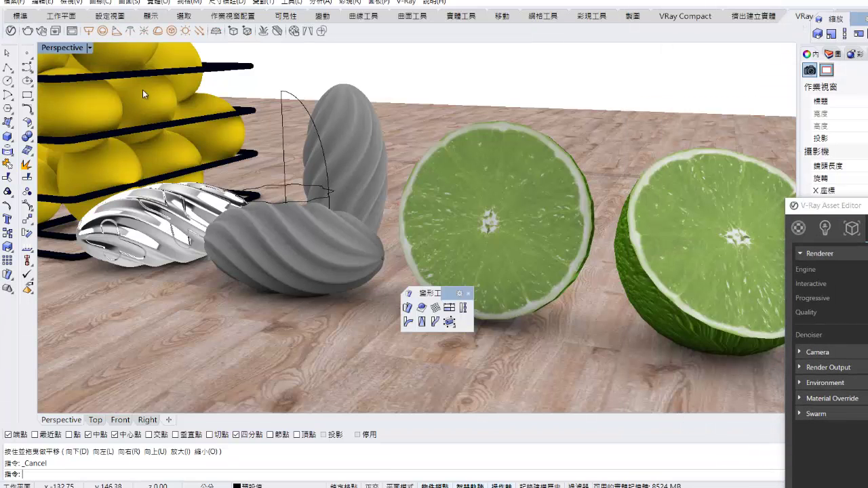
left_click(27, 31)
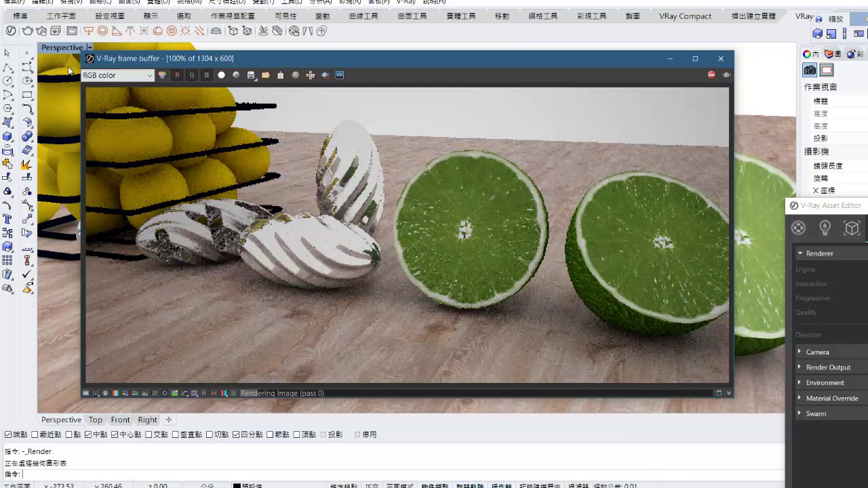
left_click(75, 63)
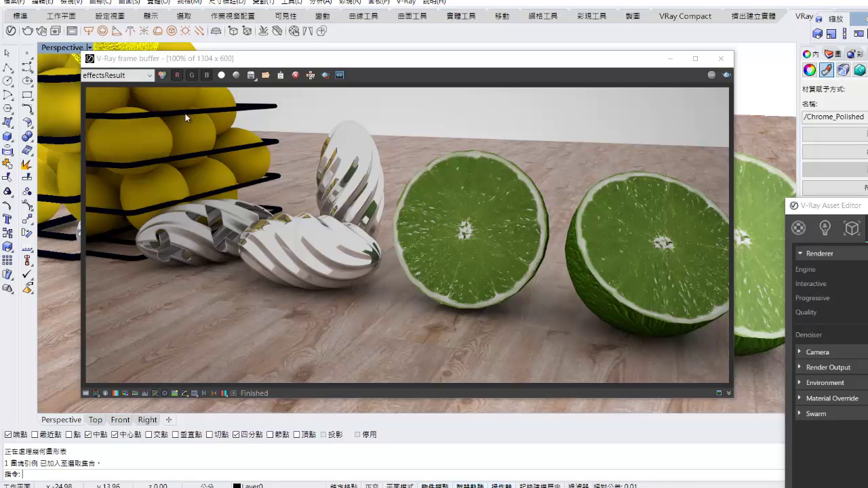
Save the close-up render's effectsResult channel as a JPEG file named 0907_4 on the Desktop and close the frame buffer.
left_click(251, 75)
left_click(262, 436)
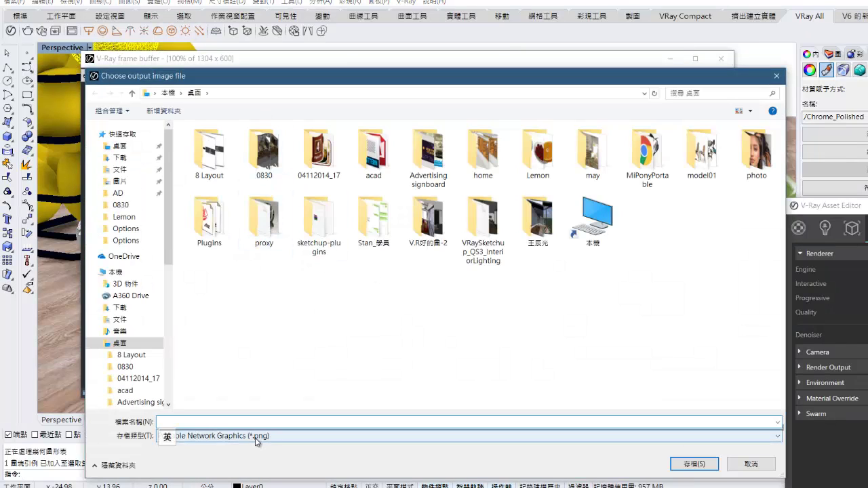
left_click(256, 392)
left_click(693, 253)
left_click(233, 422)
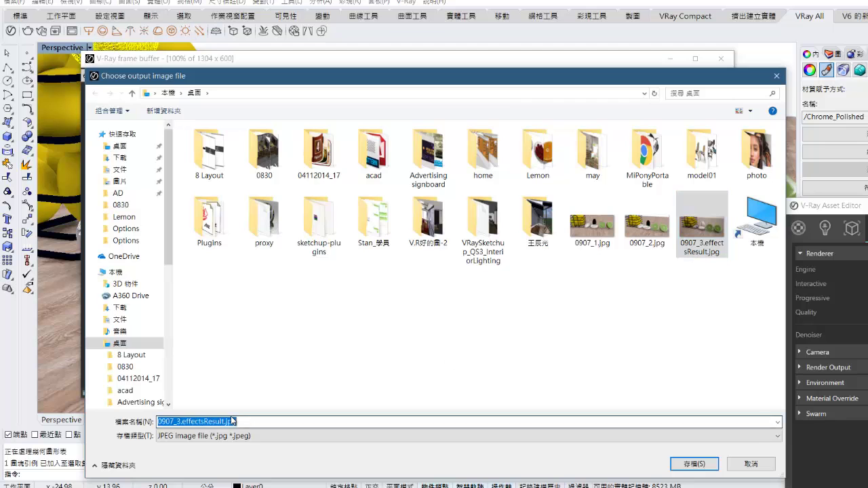
left_click_drag(178, 423, 295, 421)
type("4")
left_click(694, 464)
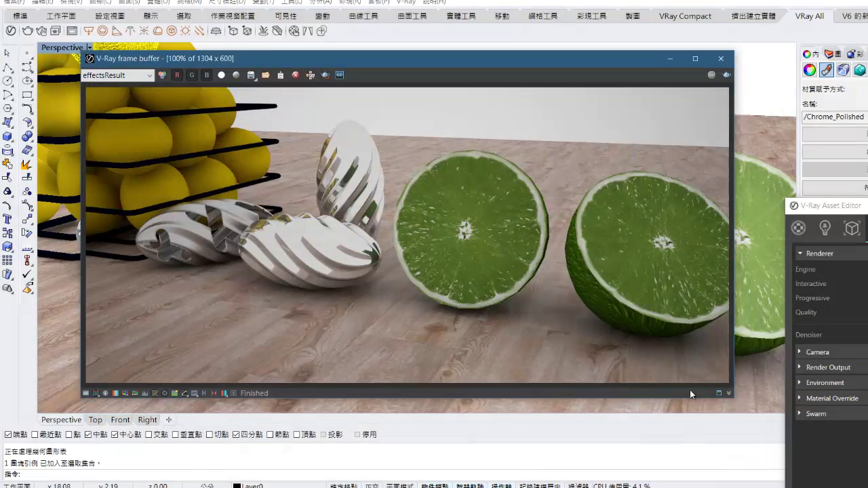
left_click(721, 60)
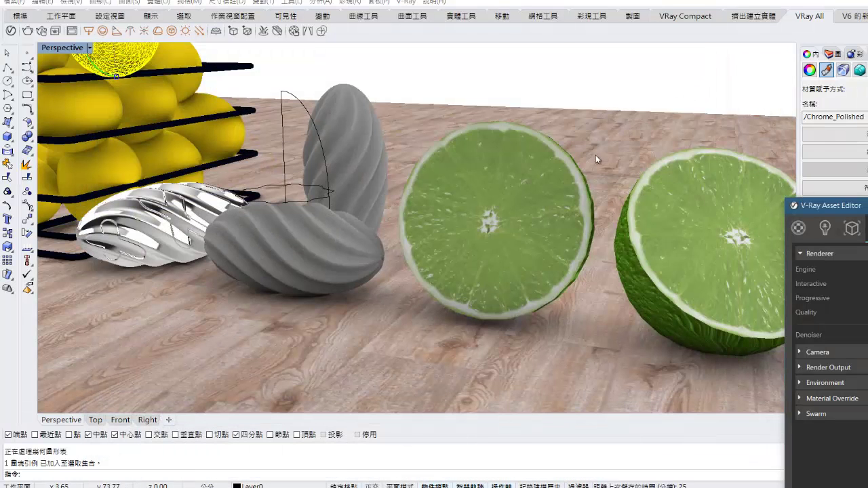